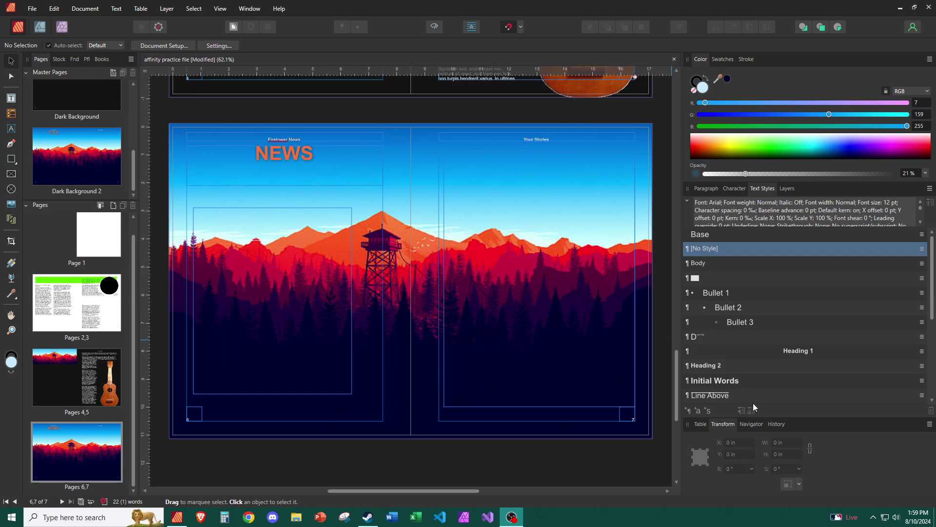
# Return from the spread's layers to the Text Styles list and narrow the side panels to widen the canvas
pyautogui.click(785, 189)
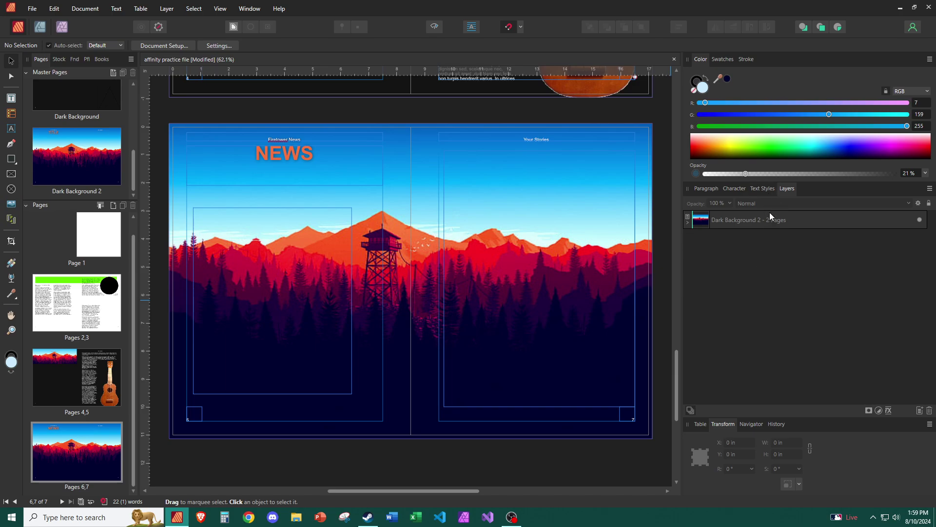
pyautogui.click(765, 191)
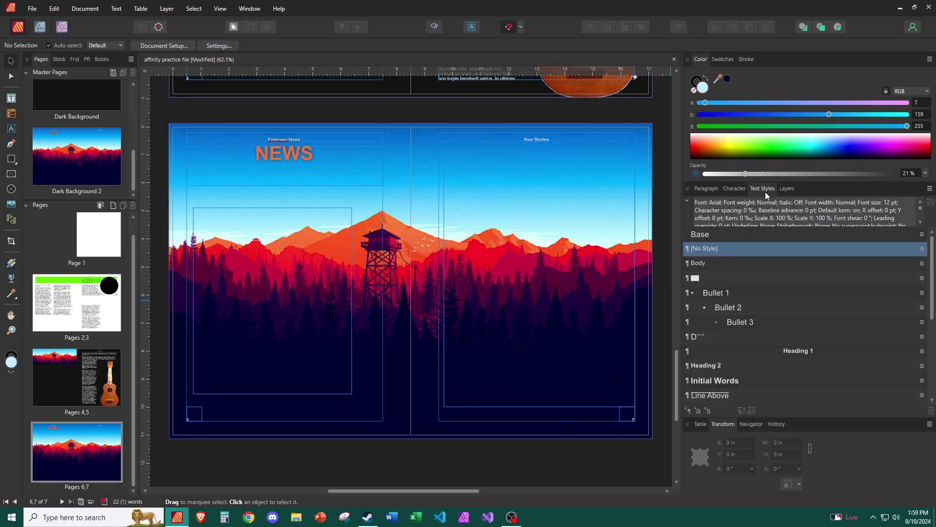
pyautogui.scroll(-5, 759, 341)
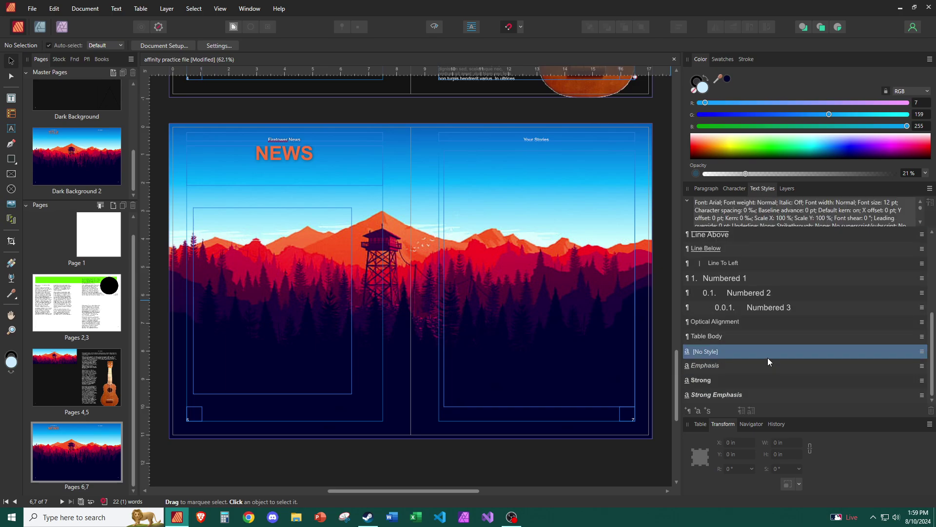
pyautogui.scroll(5, 767, 362)
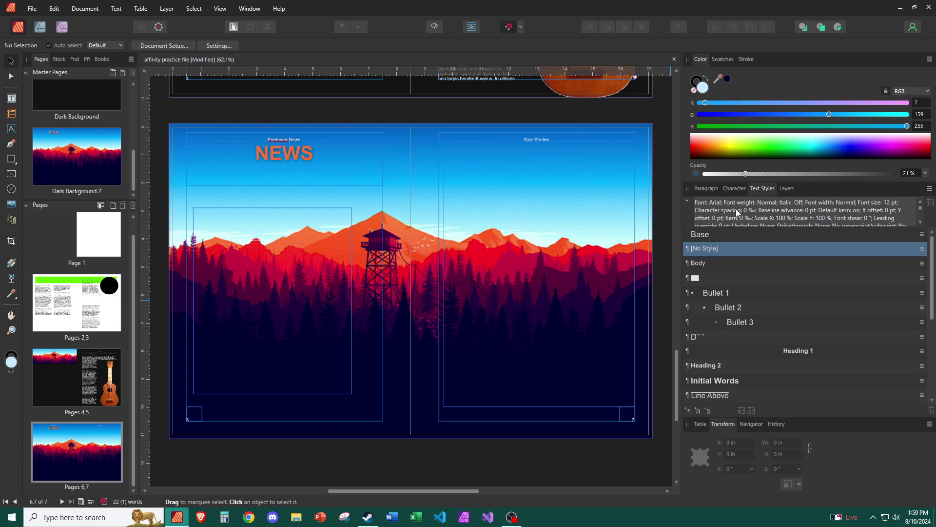
pyautogui.moveTo(680, 241); pyautogui.dragTo(784, 241)
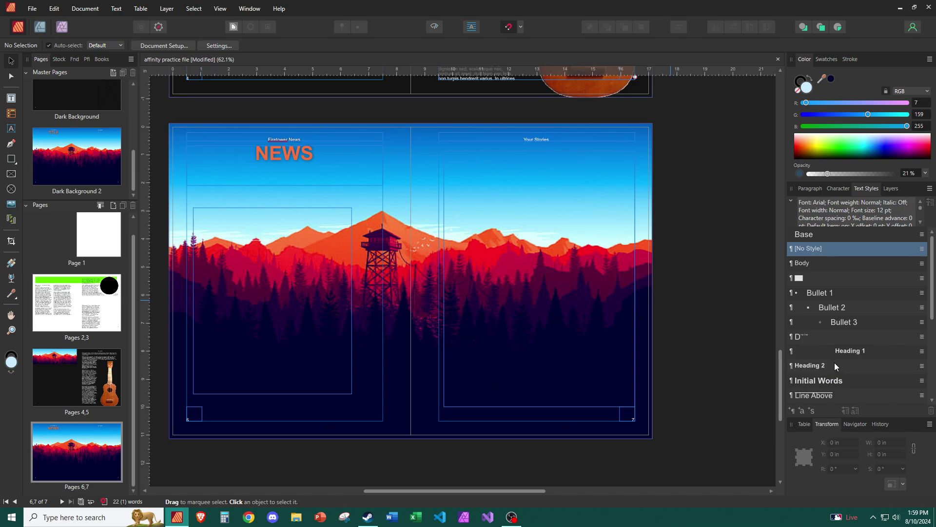
pyautogui.scroll(-1, 835, 366)
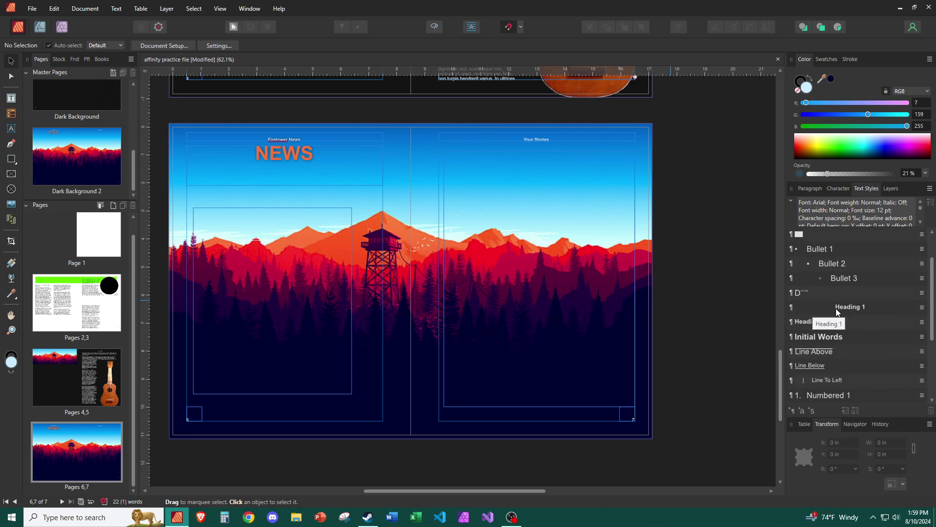
pyautogui.scroll(1, 835, 271)
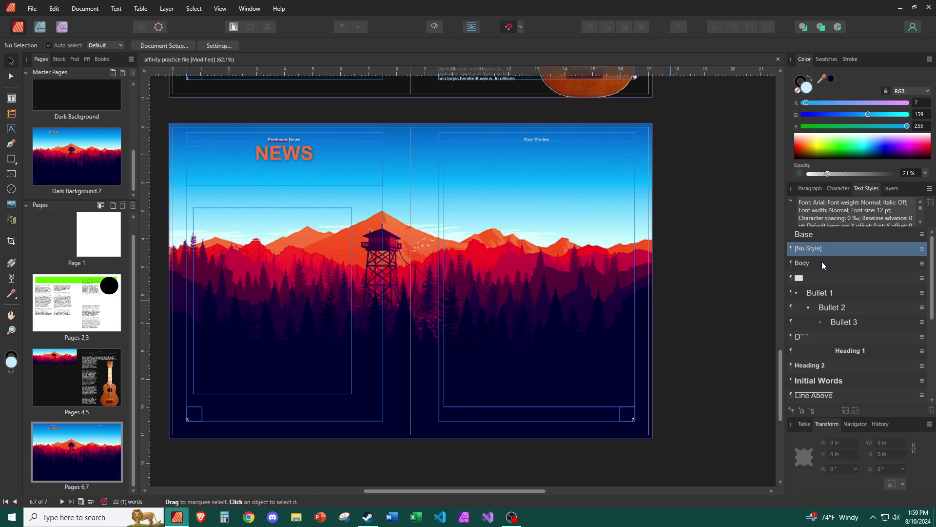
# Delete the Box paragraph style via its right-click menu in Text Styles
pyautogui.rightClick(822, 262)
pyautogui.click(850, 266)
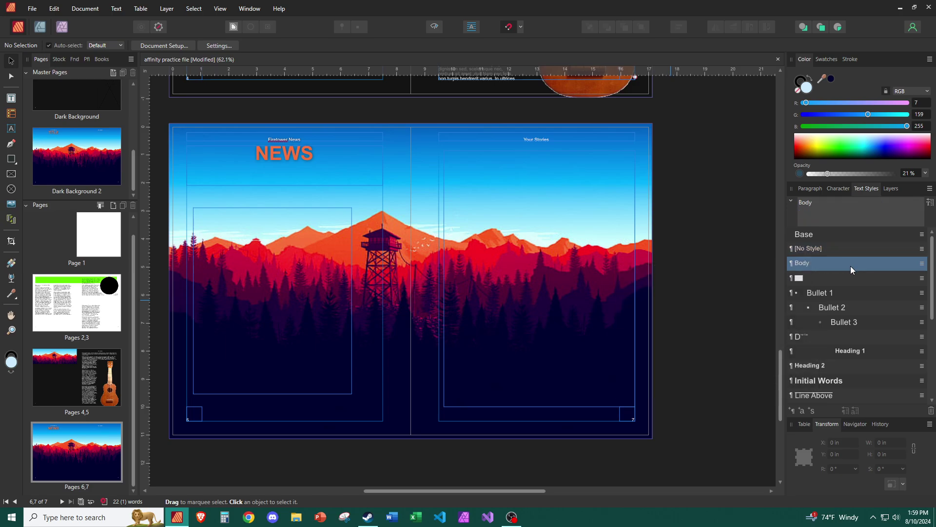
pyautogui.click(815, 277)
pyautogui.rightClick(819, 280)
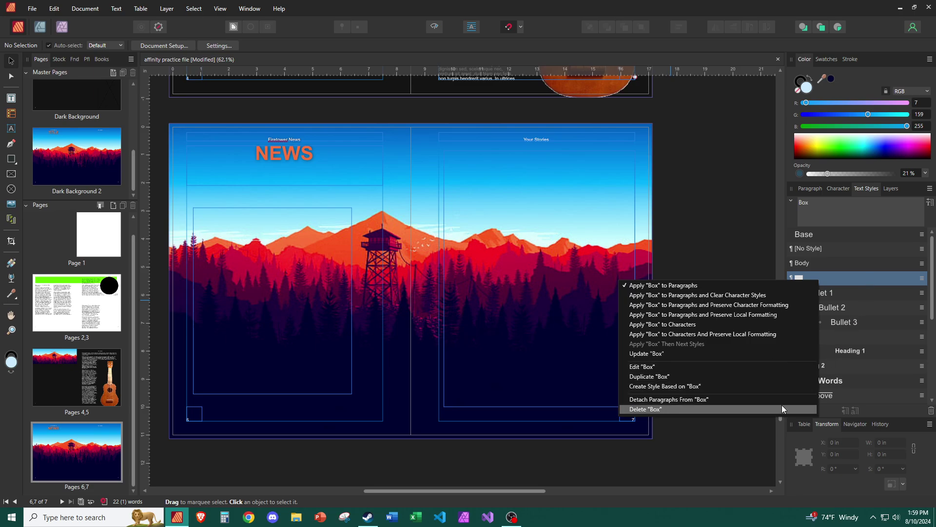
pyautogui.click(863, 281)
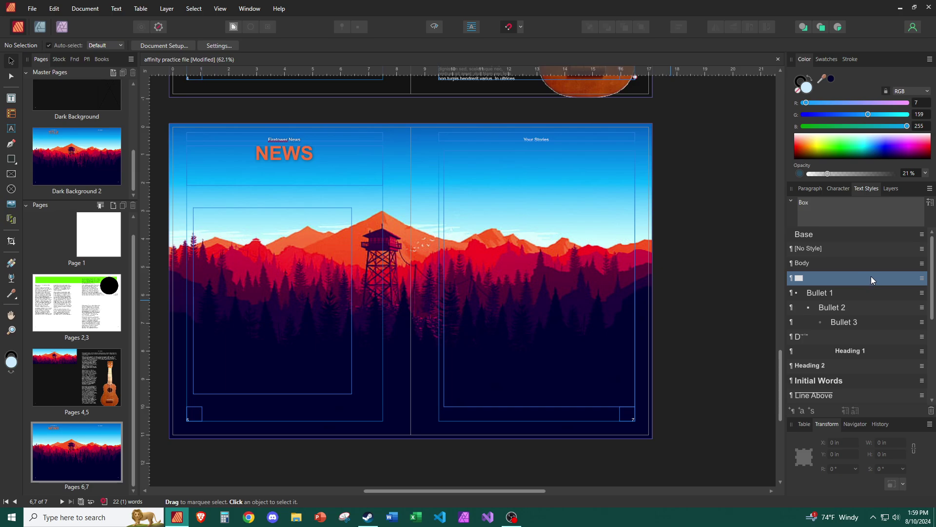
pyautogui.doubleClick(856, 324)
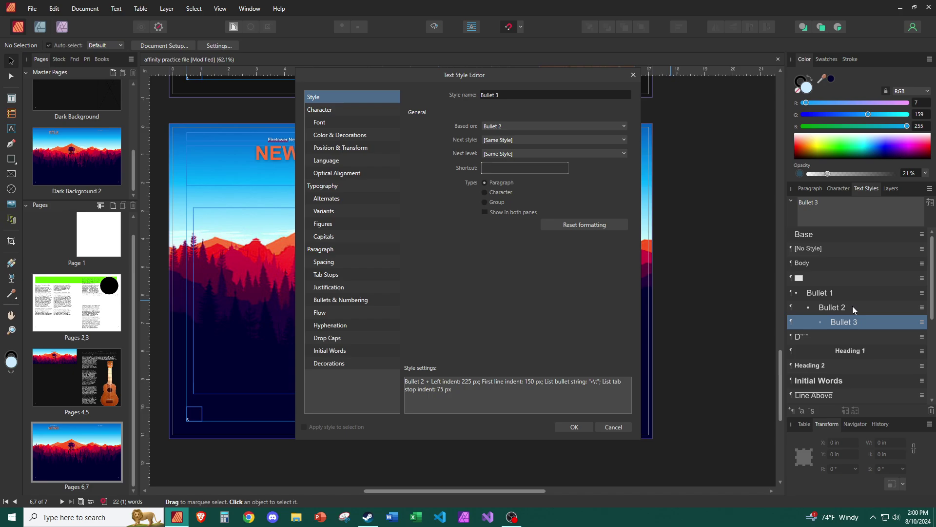
pyautogui.press('Escape')
pyautogui.click(846, 309)
pyautogui.click(848, 291)
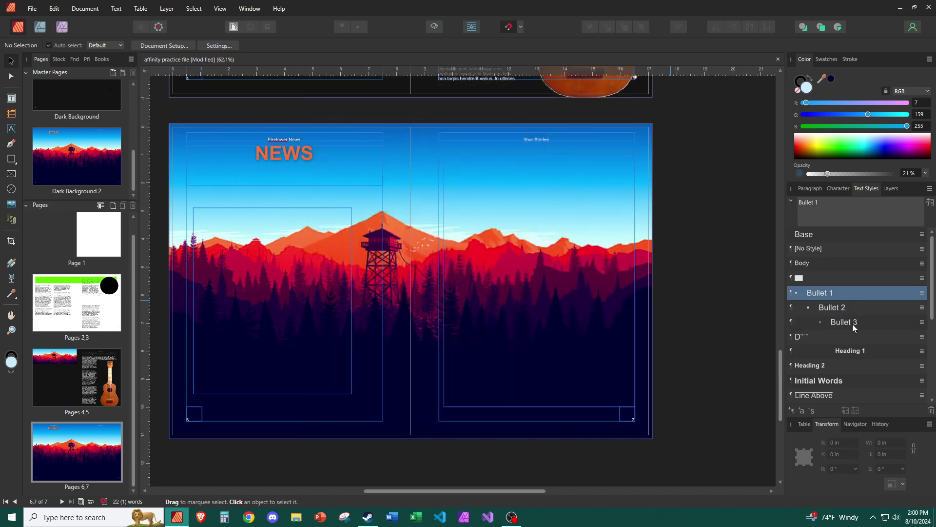
pyautogui.click(854, 279)
pyautogui.rightClick(854, 279)
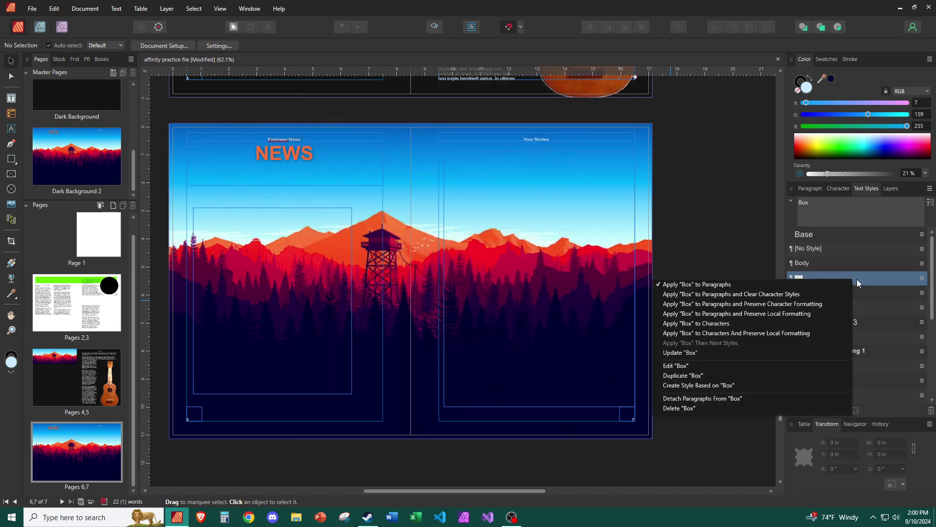
pyautogui.click(744, 408)
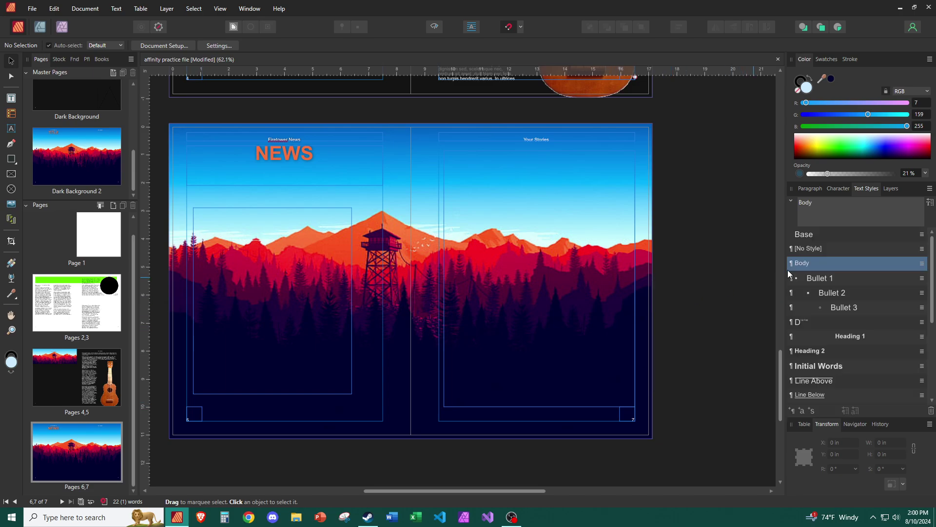
# Bring up the options for the Bullet 2 style
pyautogui.rightClick(839, 260)
pyautogui.press('Escape')
pyautogui.click(869, 294)
pyautogui.rightClick(869, 295)
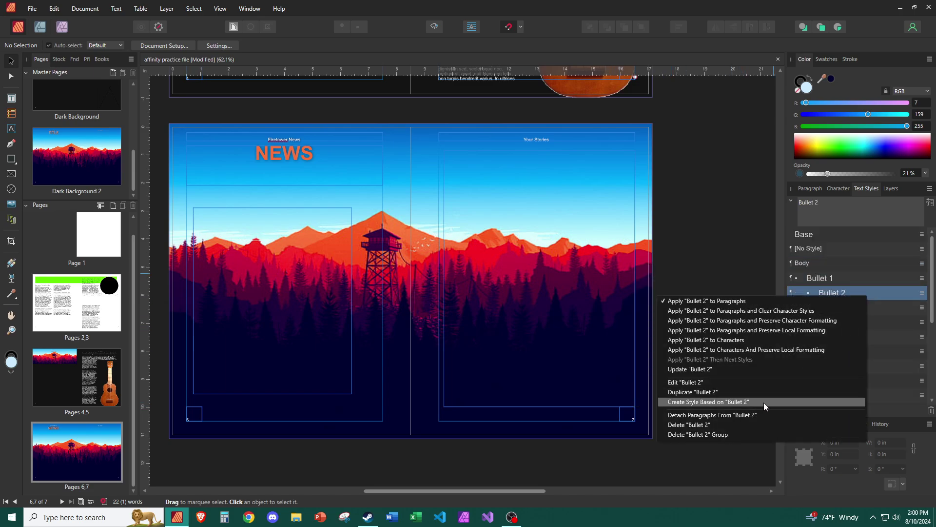
# Delete the Bullet 2 style group and the Drop Cap and Initial Words styles
pyautogui.click(765, 434)
pyautogui.click(856, 294)
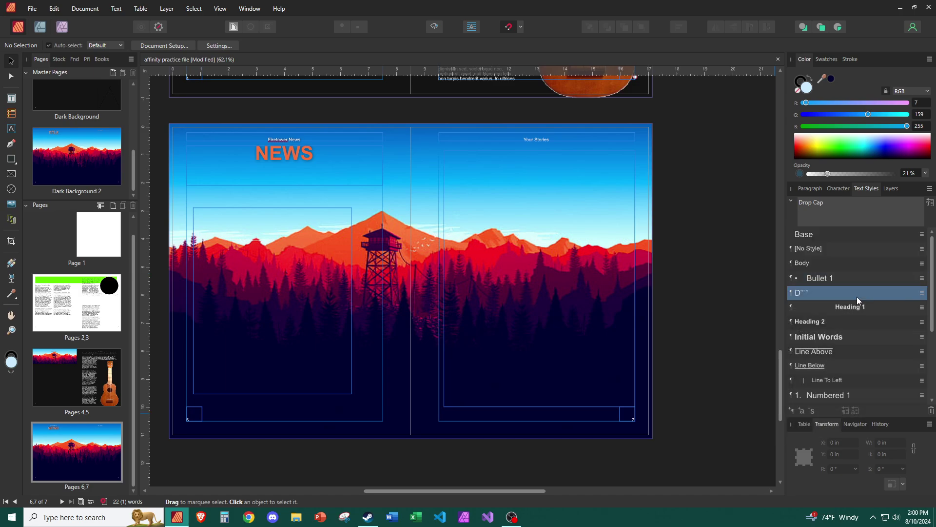
pyautogui.rightClick(856, 297)
pyautogui.click(732, 429)
pyautogui.click(857, 279)
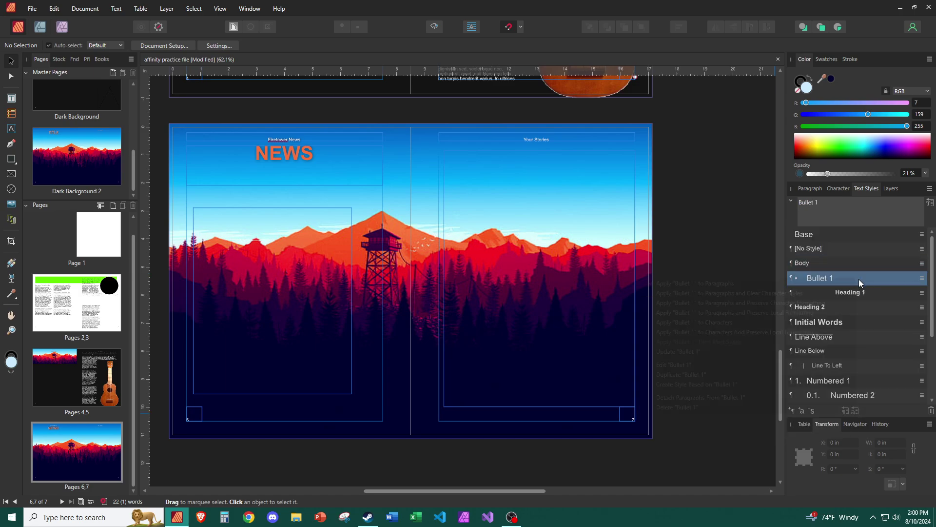
pyautogui.rightClick(859, 279)
pyautogui.press('Escape')
pyautogui.click(882, 306)
pyautogui.click(876, 324)
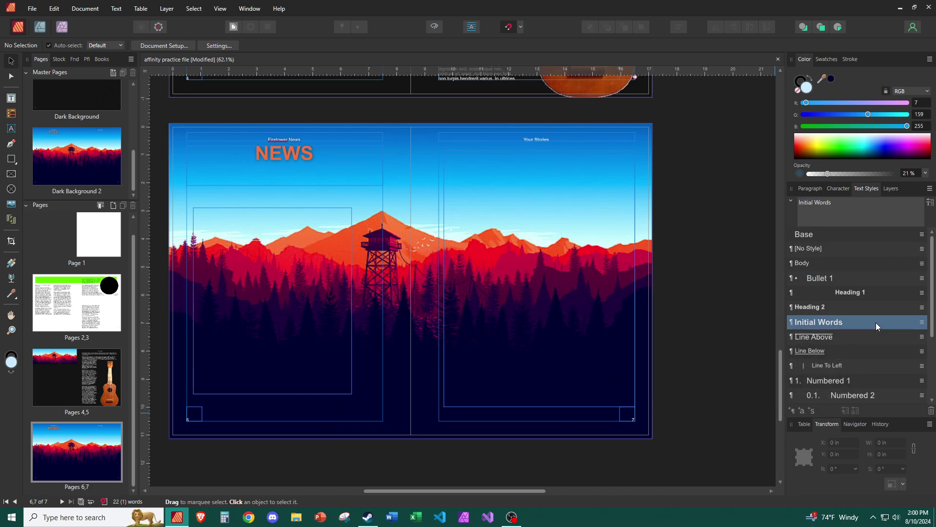
pyautogui.rightClick(852, 321)
pyautogui.click(738, 448)
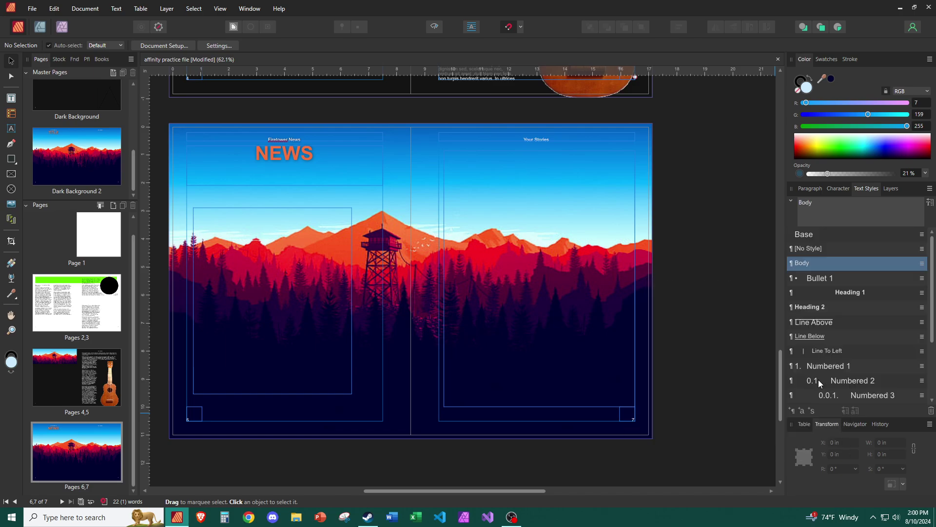
# Delete the Line Above, Line Below and Line To Left styles and the Numbered 2 group
pyautogui.rightClick(842, 318)
pyautogui.click(745, 455)
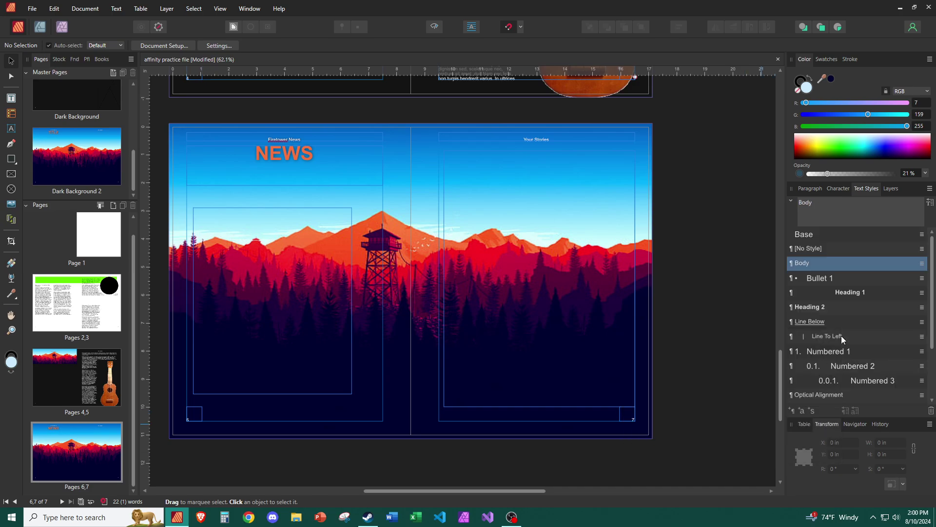
pyautogui.rightClick(850, 322)
pyautogui.click(750, 449)
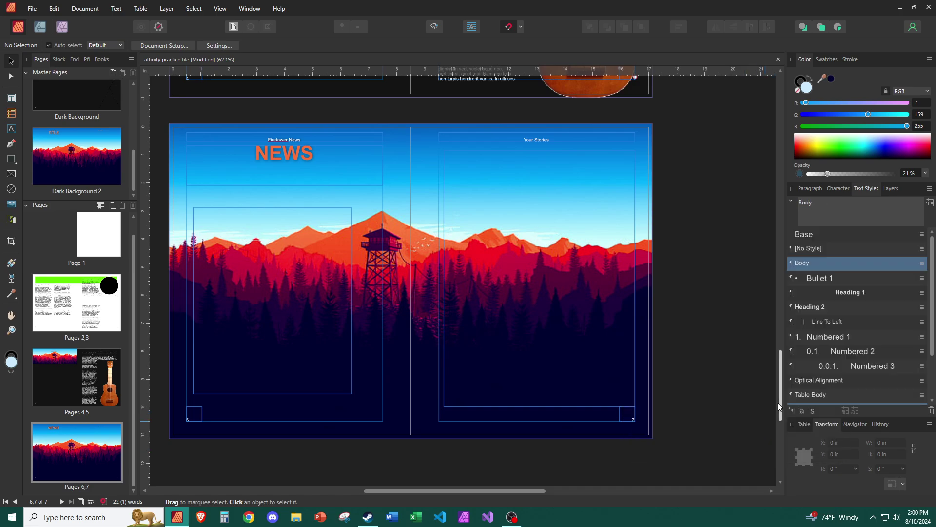
pyautogui.rightClick(847, 322)
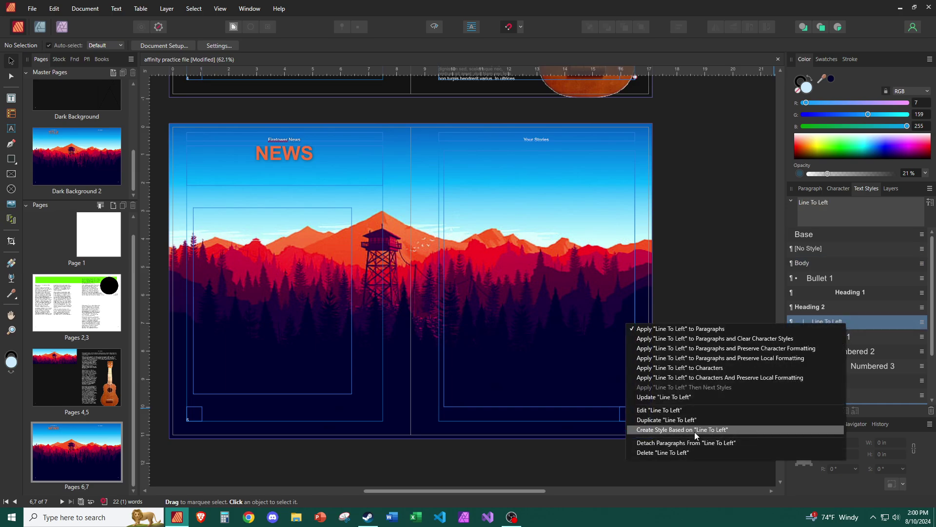
pyautogui.click(692, 452)
pyautogui.rightClick(859, 336)
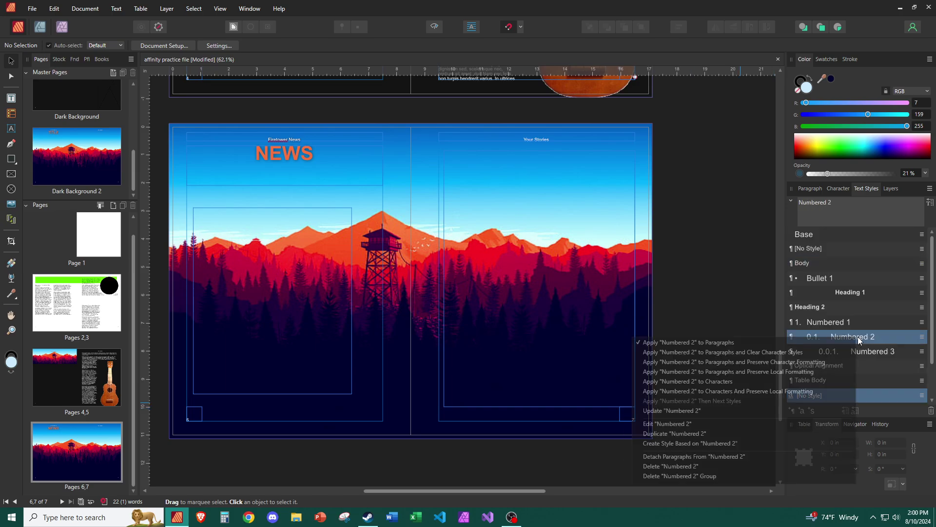
pyautogui.click(725, 476)
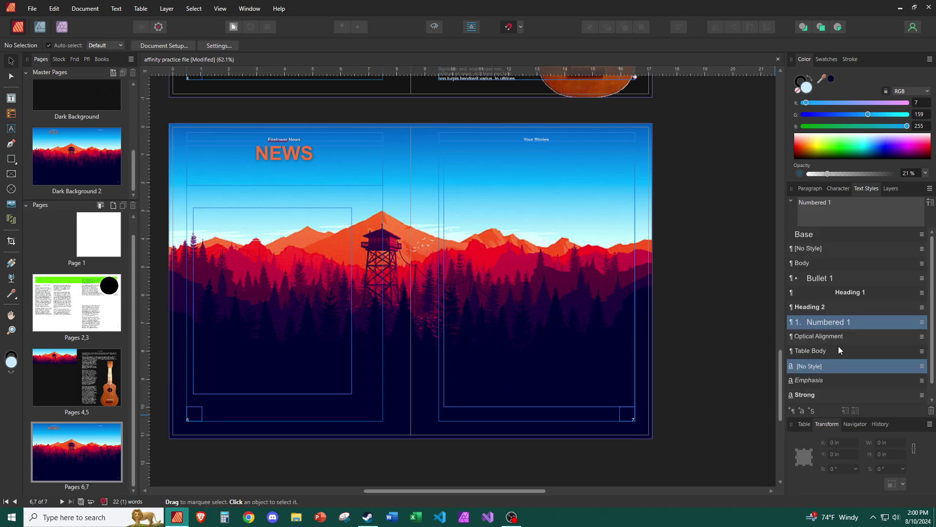
# Delete the Optical Alignment and Table Body styles, leaving Numbered 1 and Heading 2
pyautogui.rightClick(847, 338)
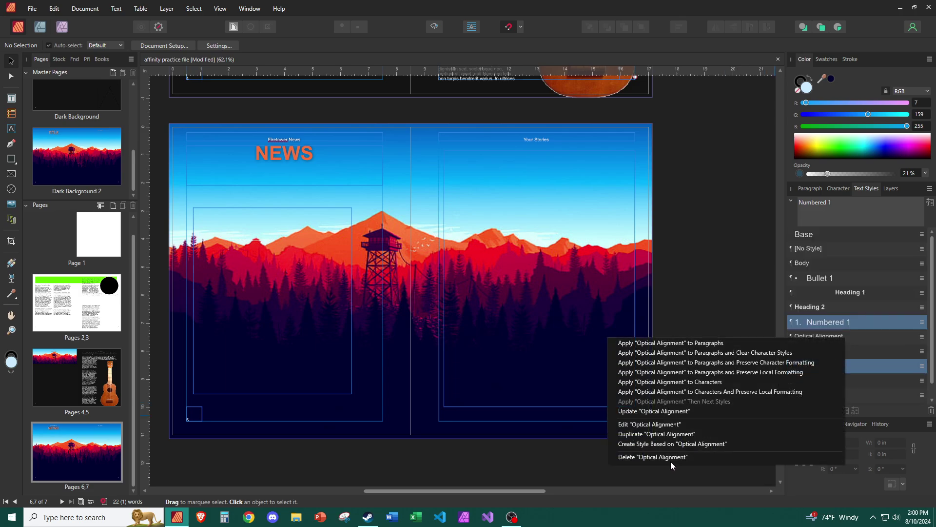
pyautogui.click(671, 460)
pyautogui.rightClick(830, 337)
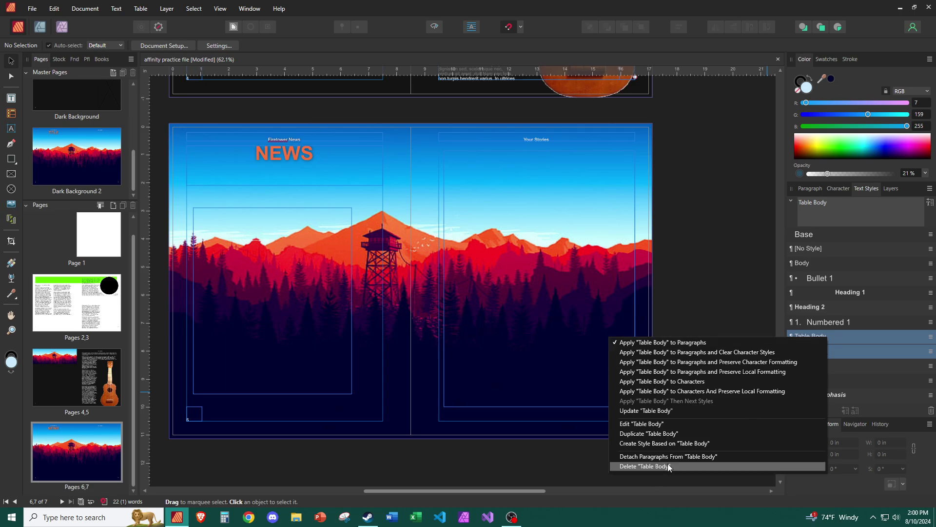
pyautogui.click(669, 464)
pyautogui.click(829, 323)
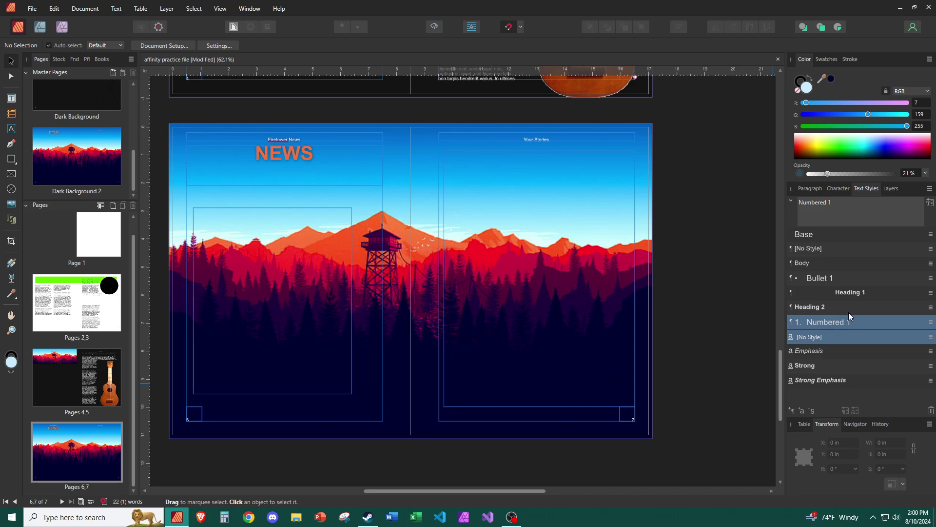
pyautogui.click(849, 311)
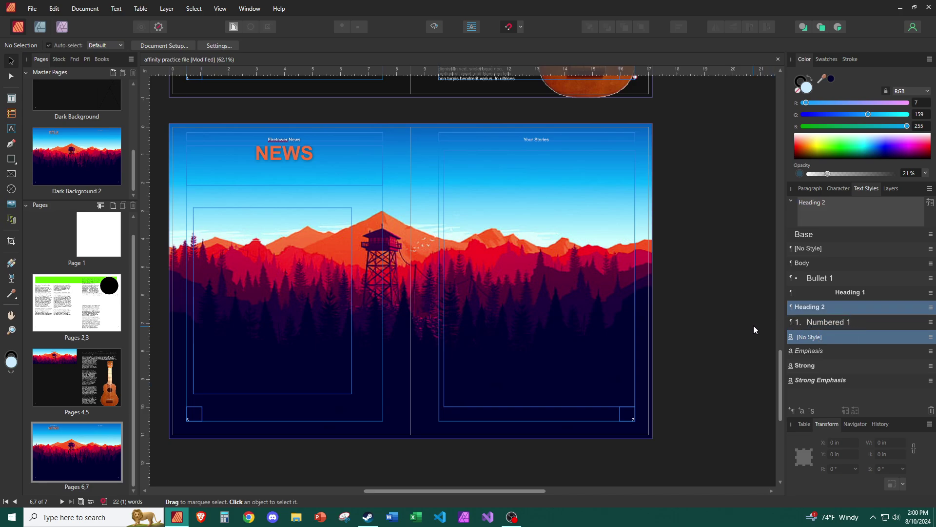
# Apply the Body paragraph style to the Firetower News header frame
pyautogui.click(197, 296)
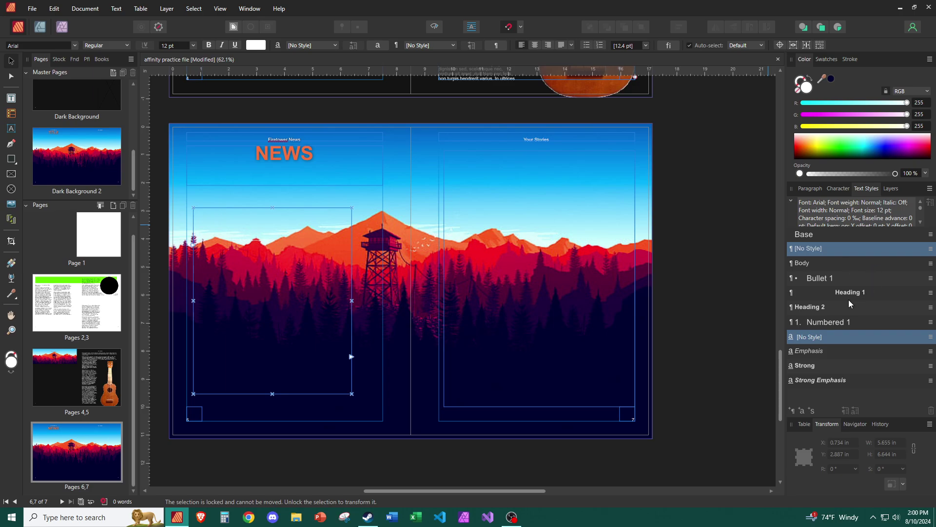
pyautogui.click(866, 292)
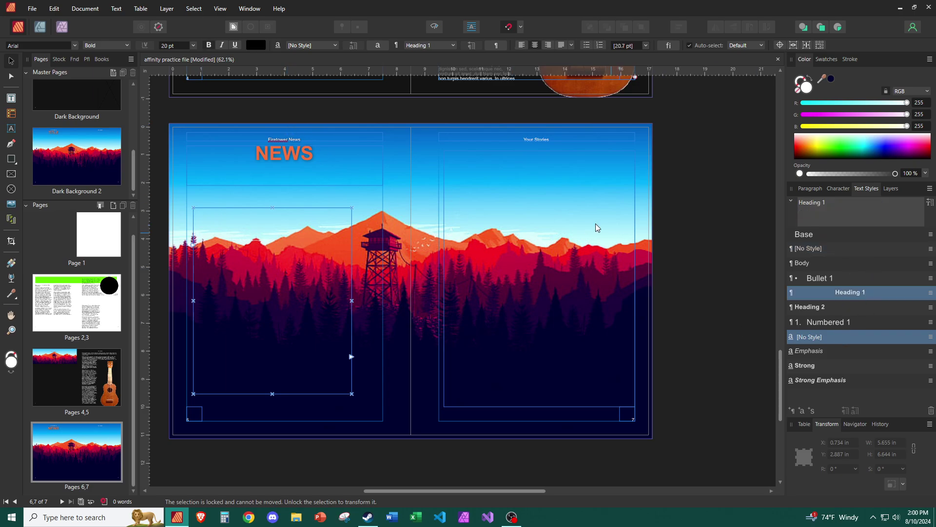
pyautogui.press('t')
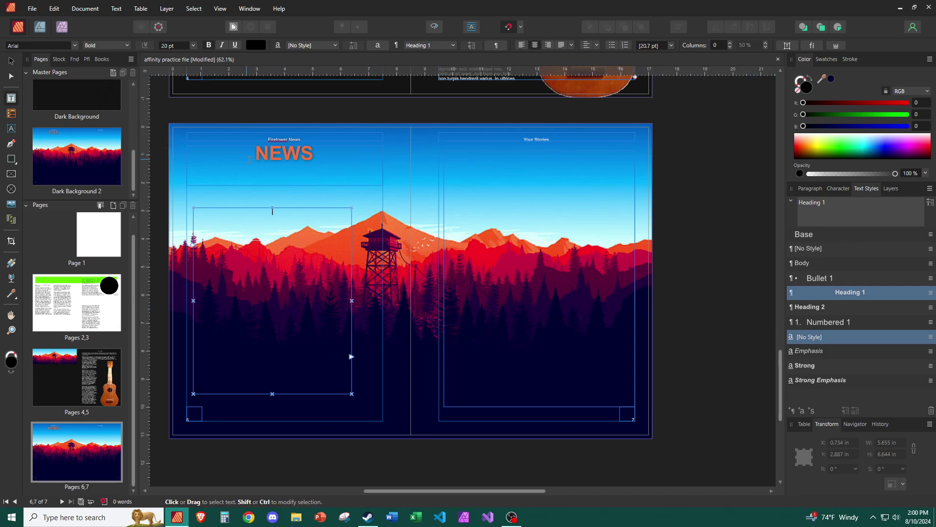
pyautogui.click(261, 140)
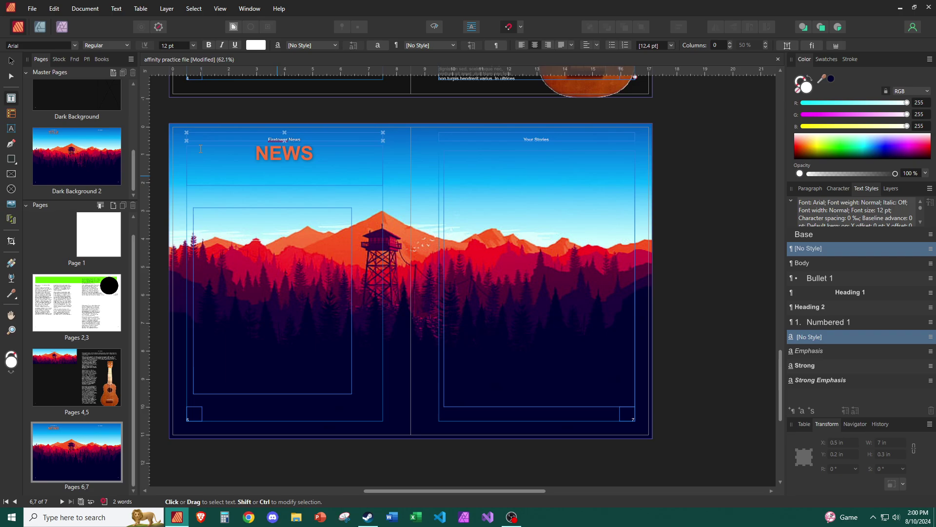
pyautogui.press('v')
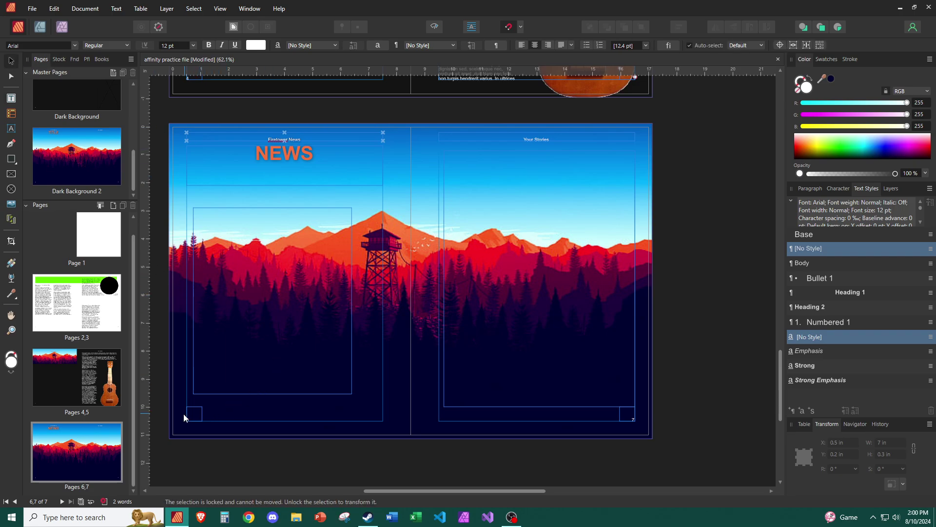
pyautogui.click(827, 268)
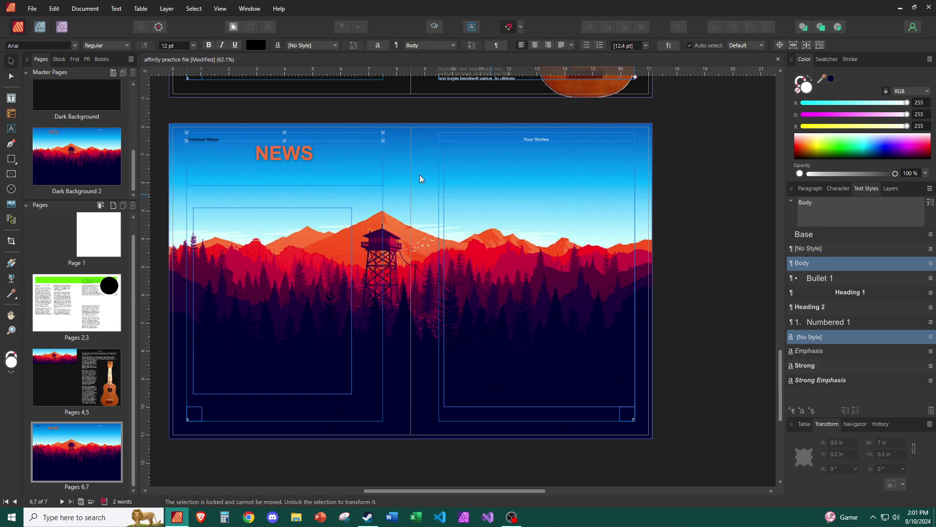
# Reapply Heading 1 to NEWS and update the Heading 1 style to match it
pyautogui.doubleClick(297, 151)
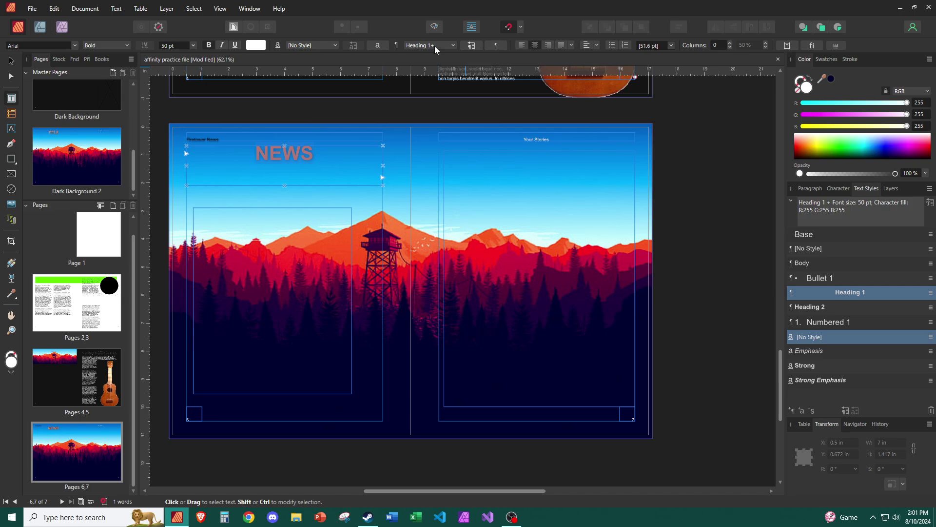
pyautogui.click(829, 293)
pyautogui.rightClick(852, 292)
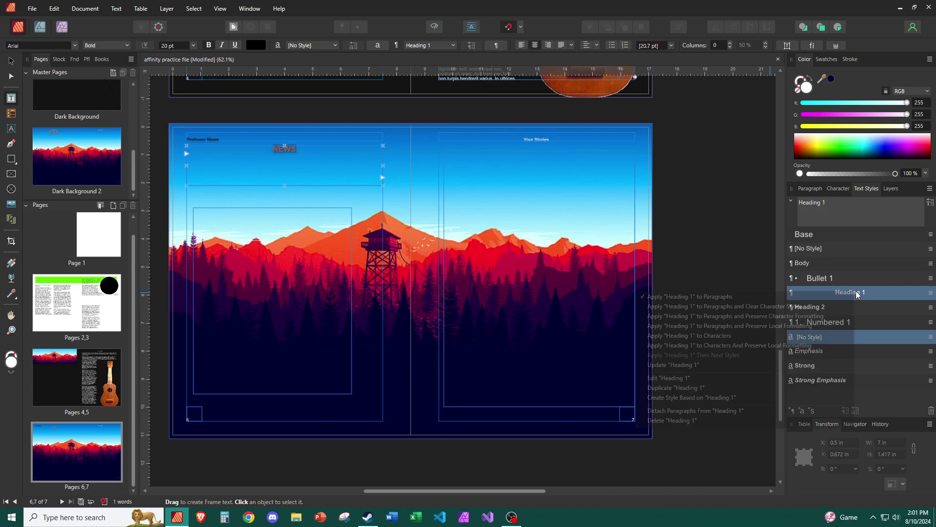
pyautogui.click(749, 365)
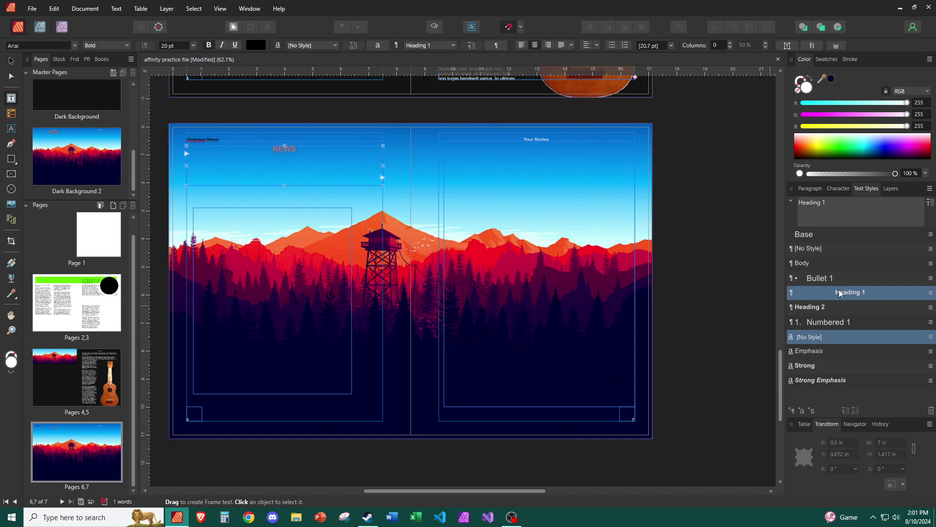
pyautogui.rightClick(841, 293)
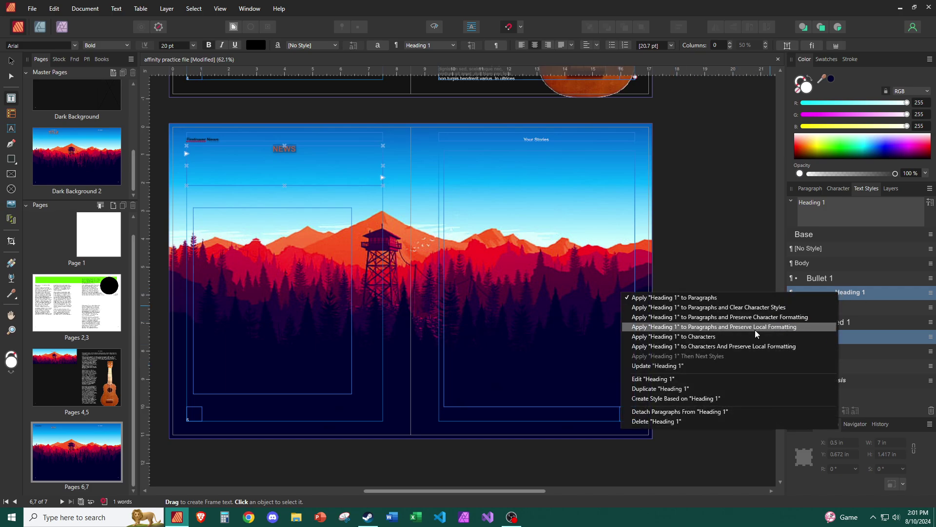
pyautogui.click(737, 366)
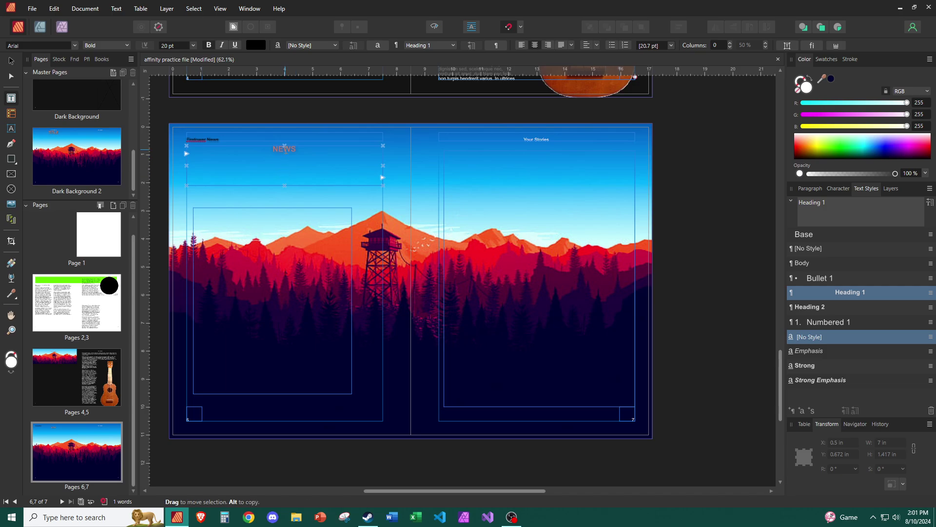
pyautogui.click(174, 45)
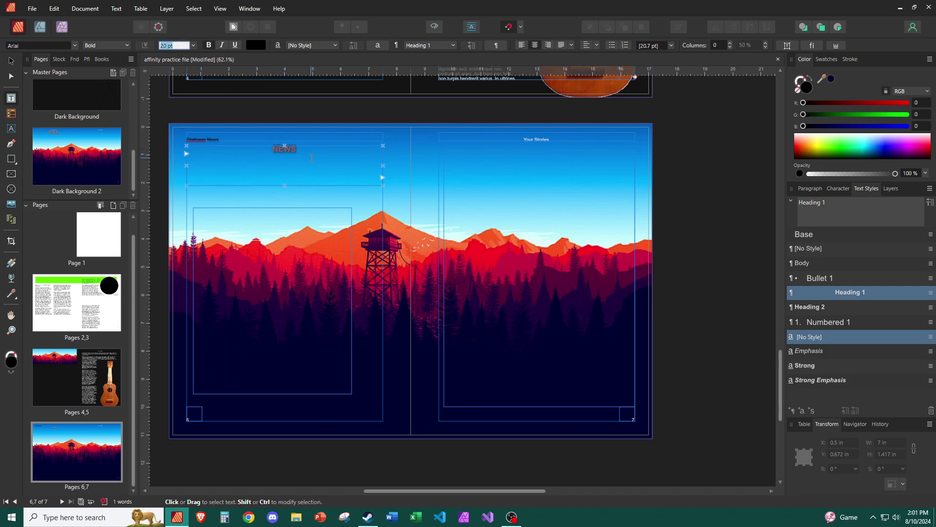
pyautogui.click(295, 153)
pyautogui.press('Escape')
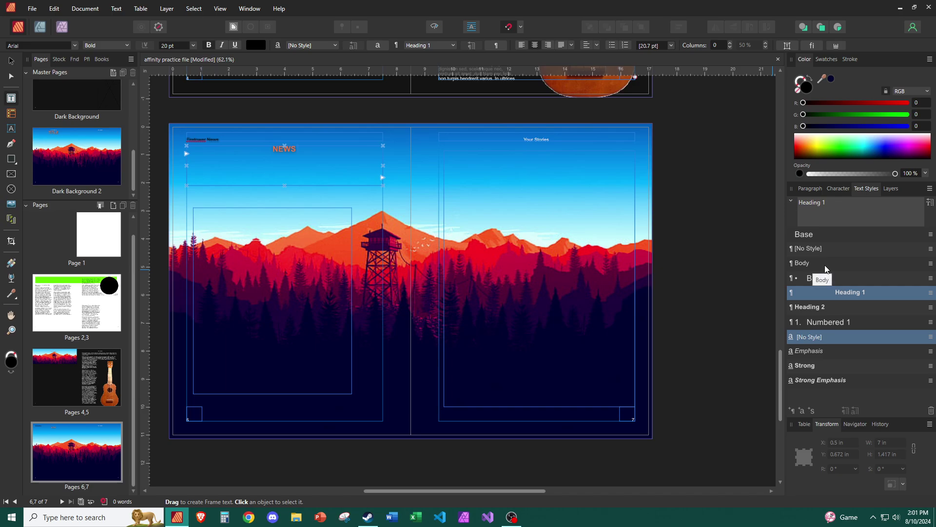
pyautogui.click(855, 281)
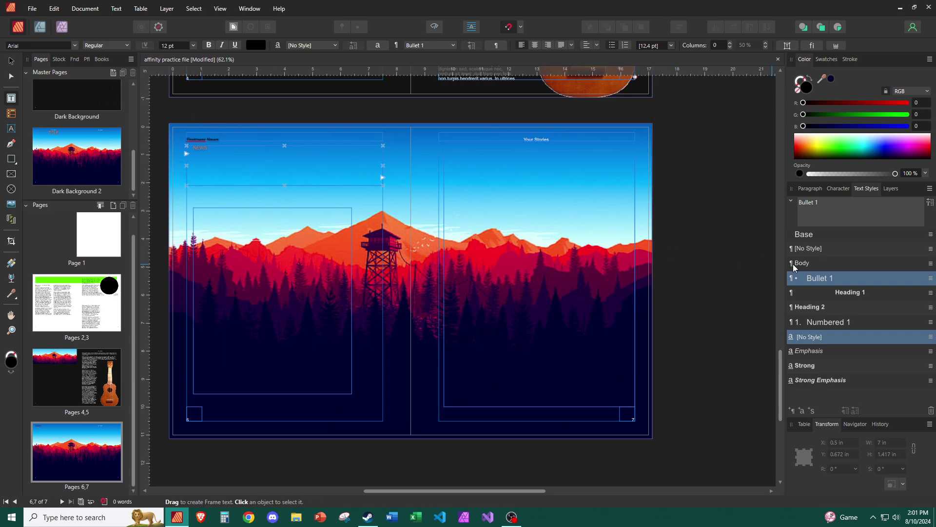
pyautogui.scroll(4, 191, 171)
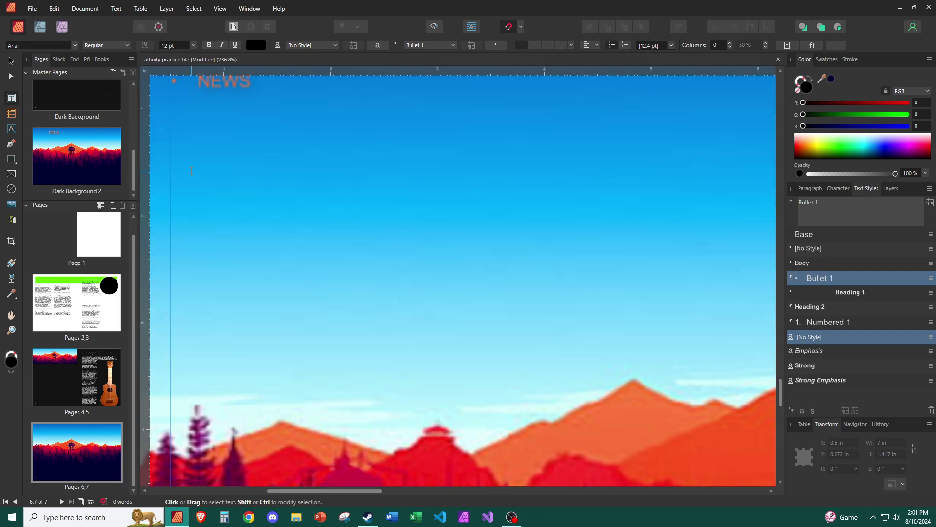
pyautogui.scroll(2, 191, 171)
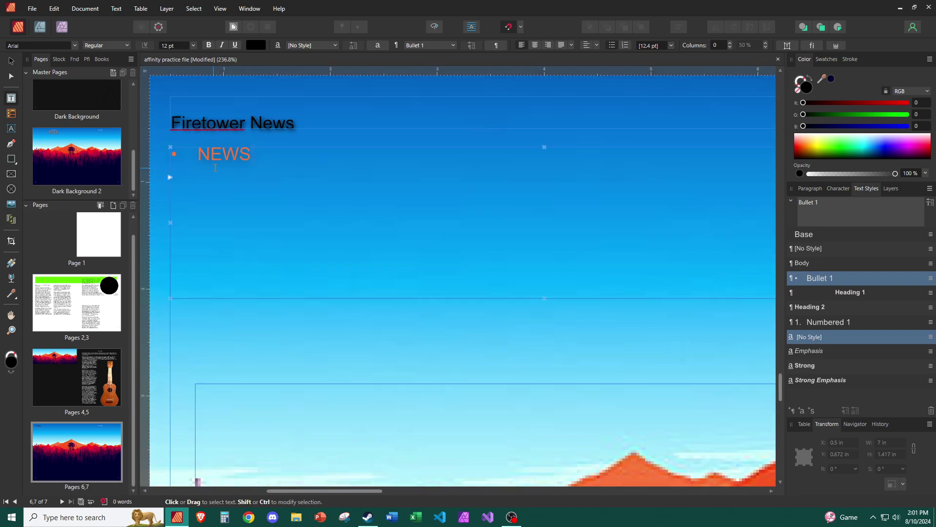
pyautogui.scroll(-1, 724, 269)
pyautogui.click(894, 292)
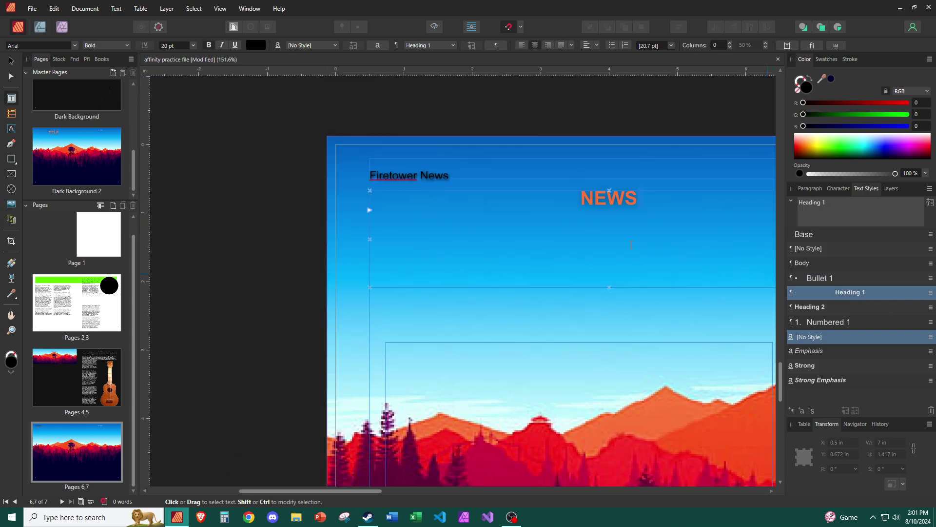
pyautogui.scroll(-2, 537, 231)
pyautogui.click(537, 231)
pyautogui.hscroll(2, 537, 231)
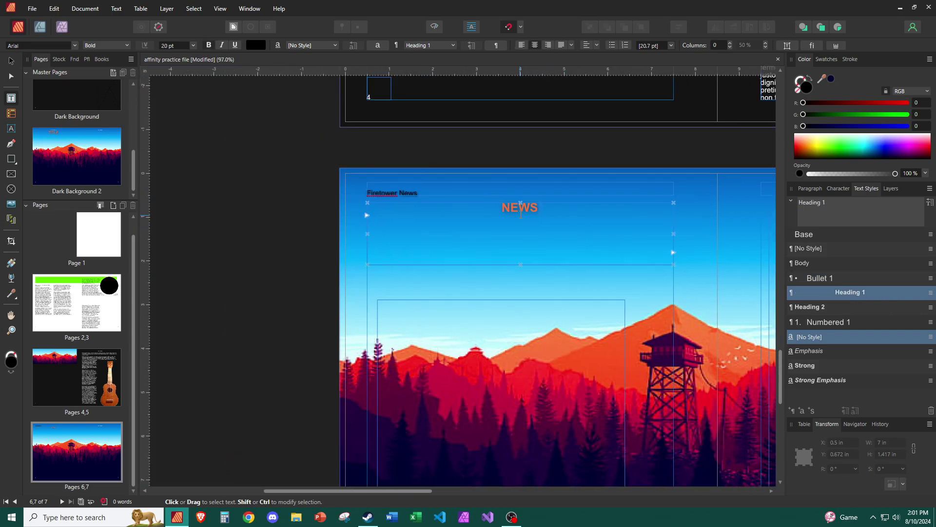
# Set the NEWS heading's font size to 60 pt
pyautogui.click(165, 45)
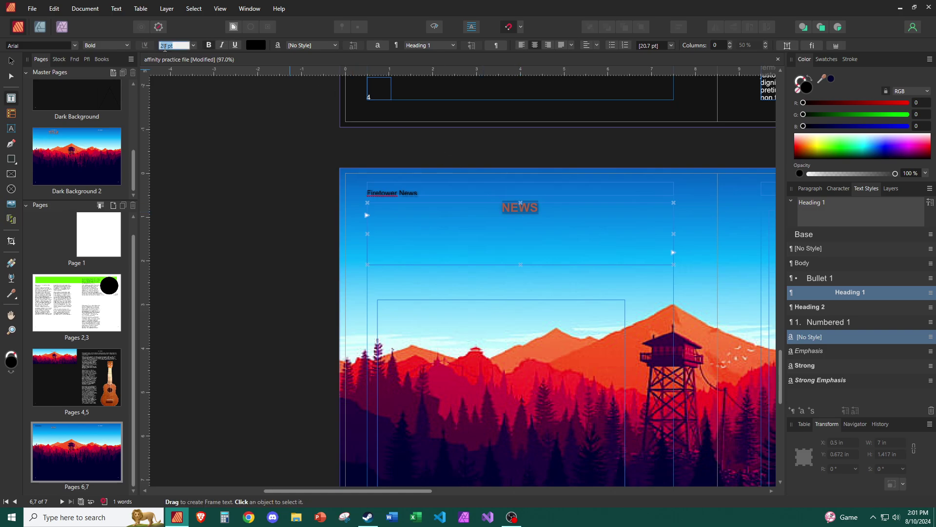
pyautogui.write('60')
pyautogui.press('Return')
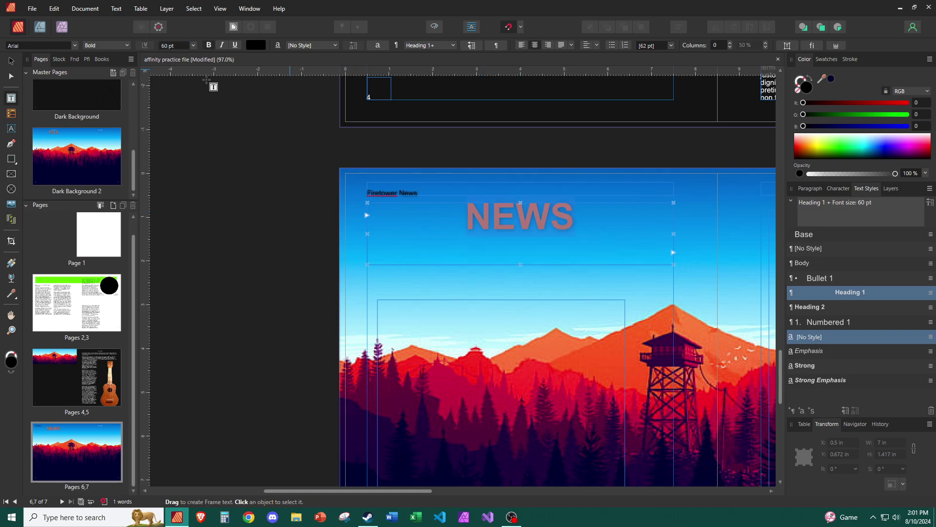
# Update the Heading 1 style to match the 60 pt NEWS text
pyautogui.click(500, 221)
pyautogui.hscroll(1, 465, 310)
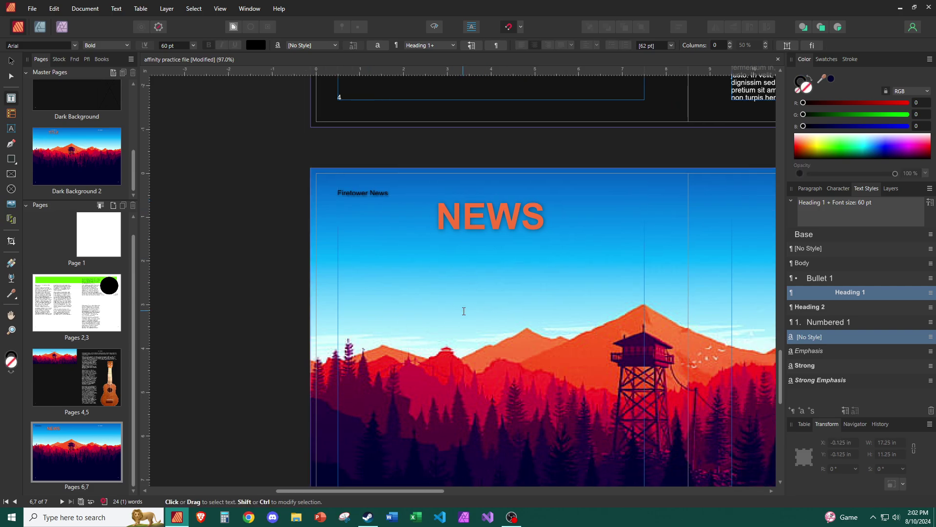
pyautogui.hscroll(2, 462, 300)
pyautogui.scroll(-3, 461, 300)
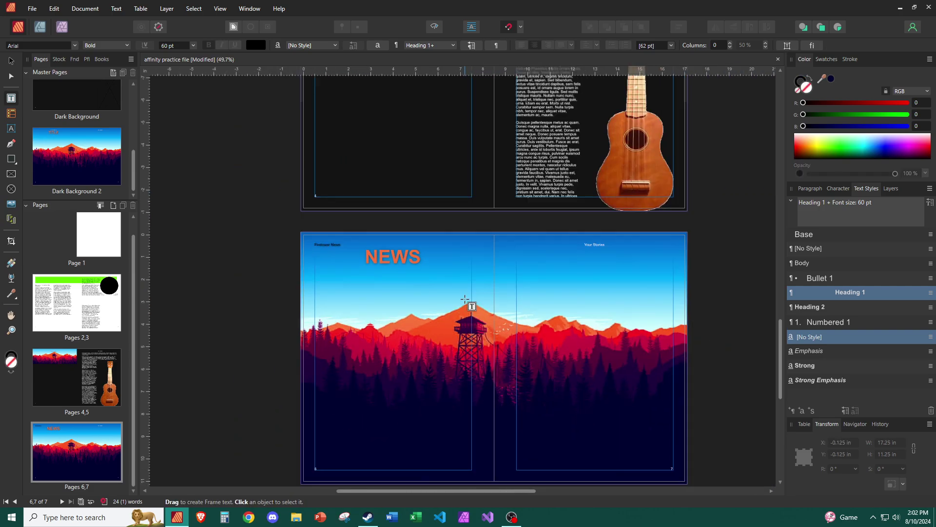
pyautogui.click(379, 256)
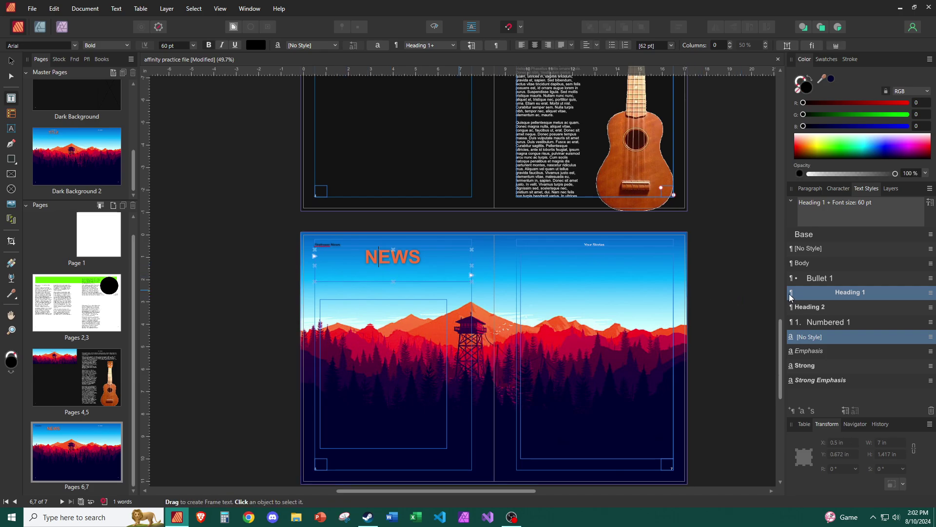
pyautogui.rightClick(828, 294)
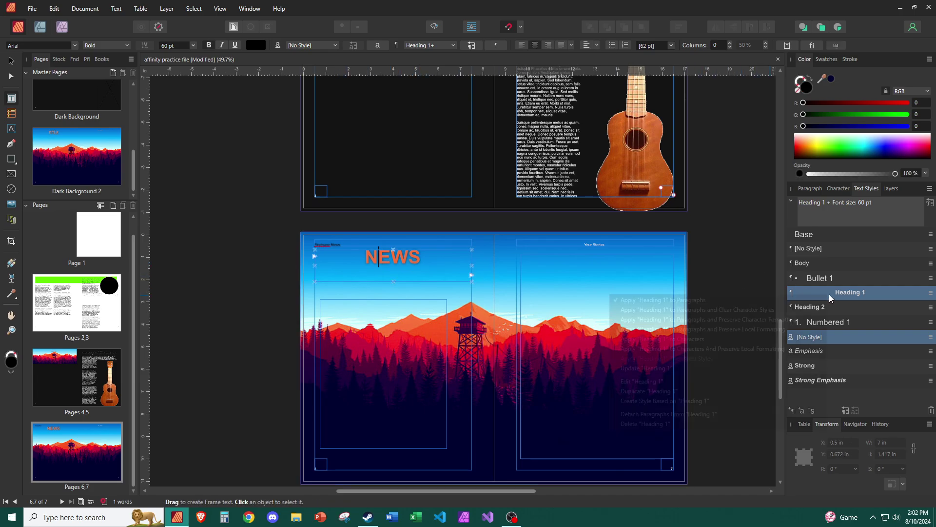
pyautogui.click(700, 367)
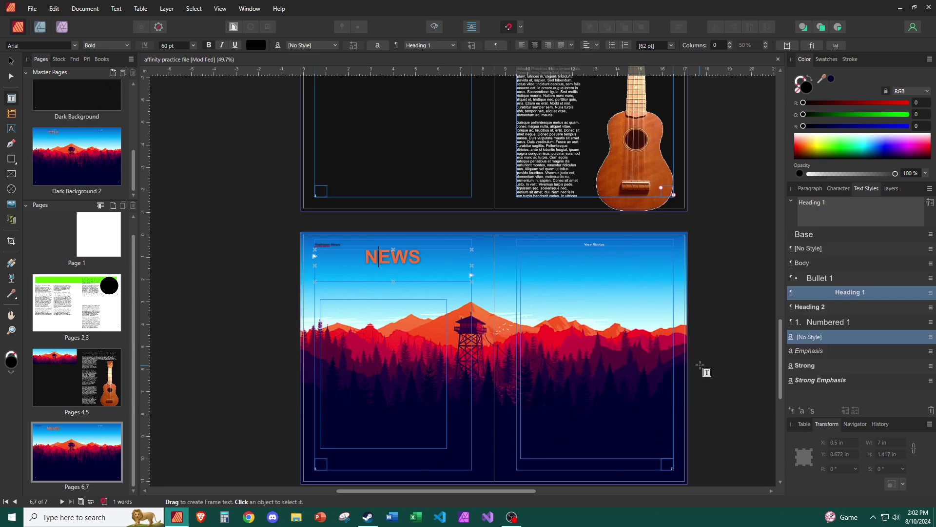
# Set the Your Stories header's paragraph style to Body
pyautogui.click(329, 244)
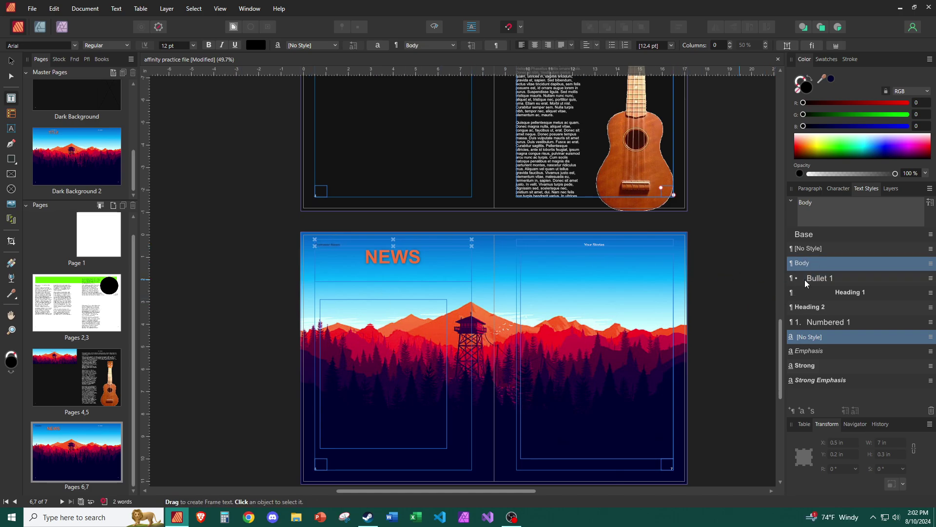
pyautogui.click(585, 242)
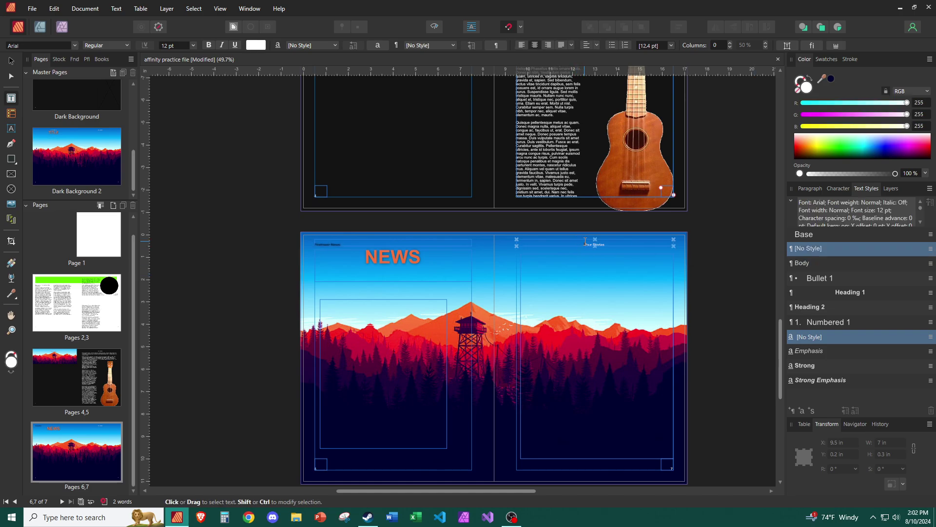
pyautogui.click(420, 47)
pyautogui.click(424, 46)
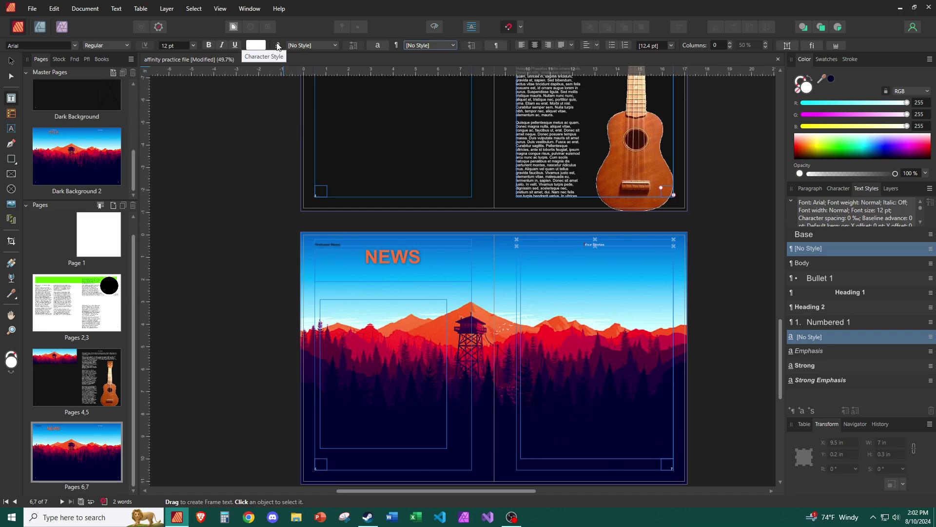
pyautogui.click(299, 45)
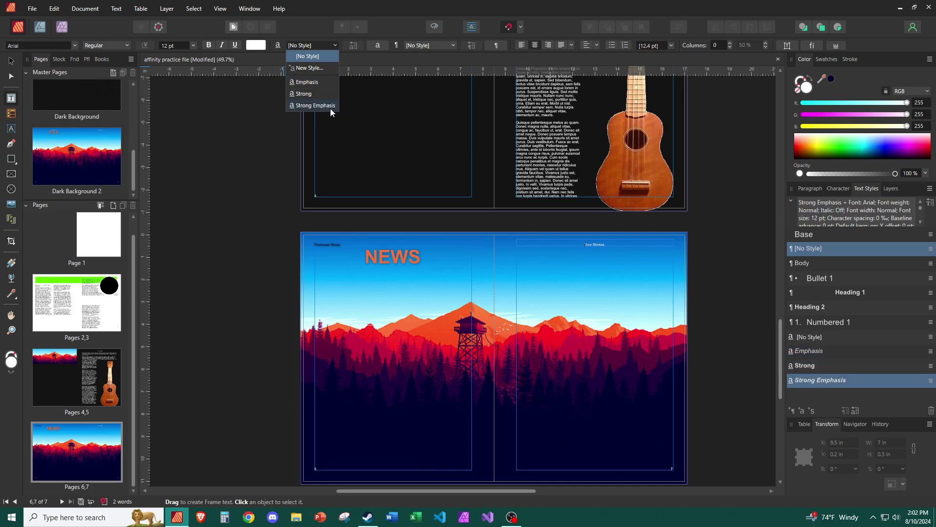
pyautogui.click(395, 45)
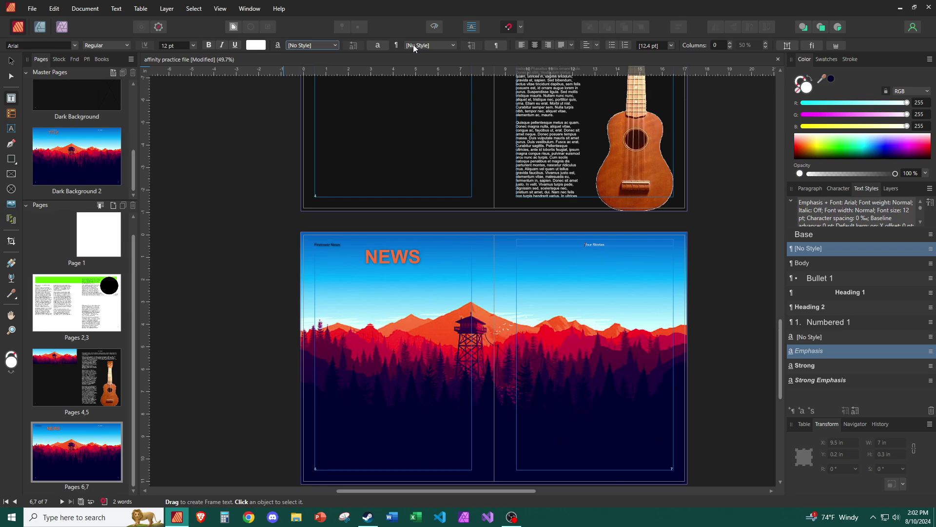
pyautogui.click(431, 45)
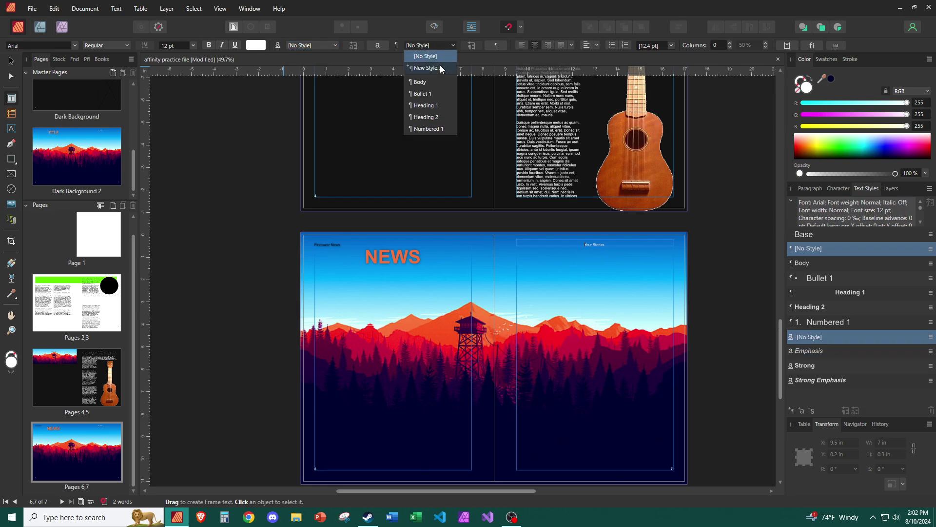
pyautogui.click(439, 80)
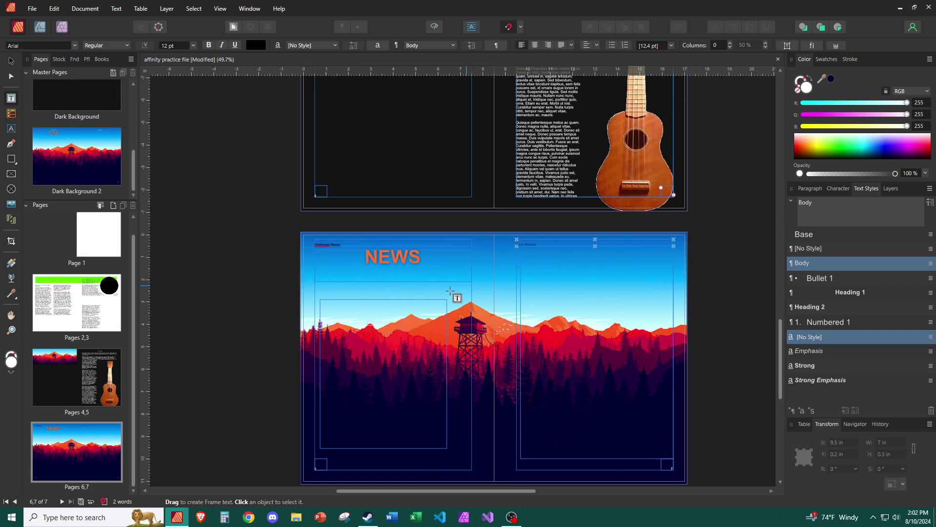
# Place the text caret in the Firetower News and Your Stories headers
pyautogui.scroll(3, 316, 244)
pyautogui.click(318, 242)
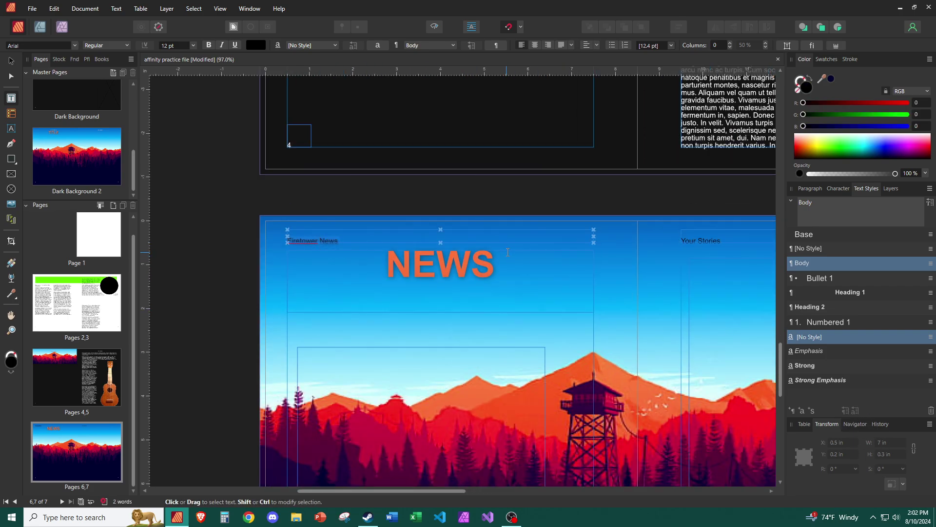
pyautogui.hscroll(2, 508, 252)
pyautogui.click(662, 242)
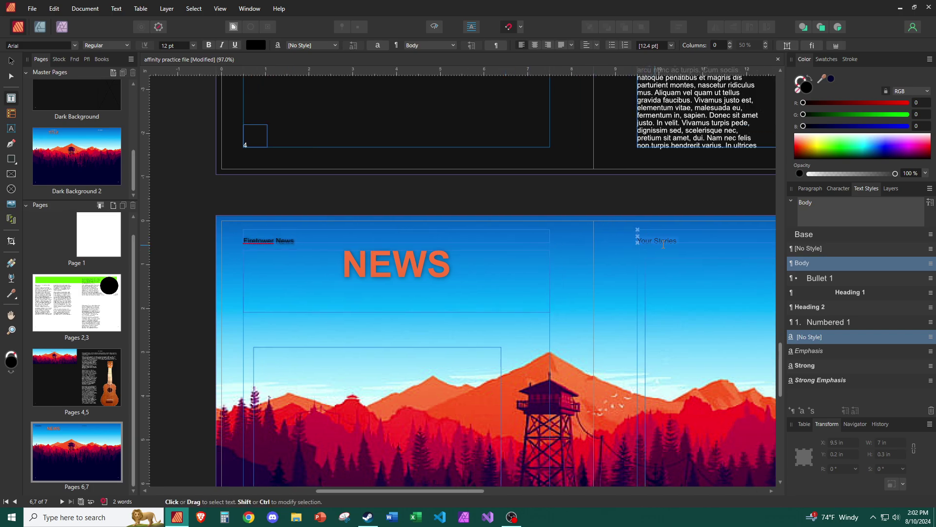
# Create a new style based on Body and name it 'Page Header'
pyautogui.rightClick(823, 264)
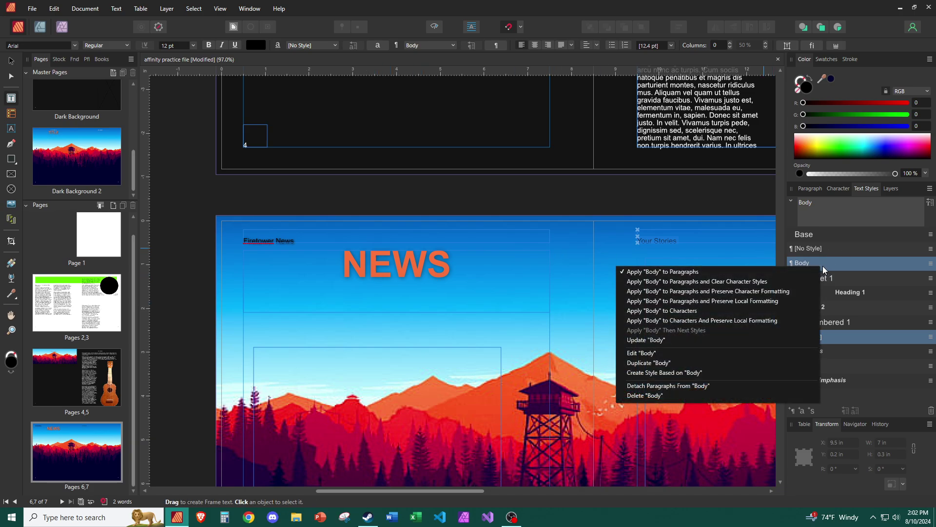
pyautogui.click(711, 376)
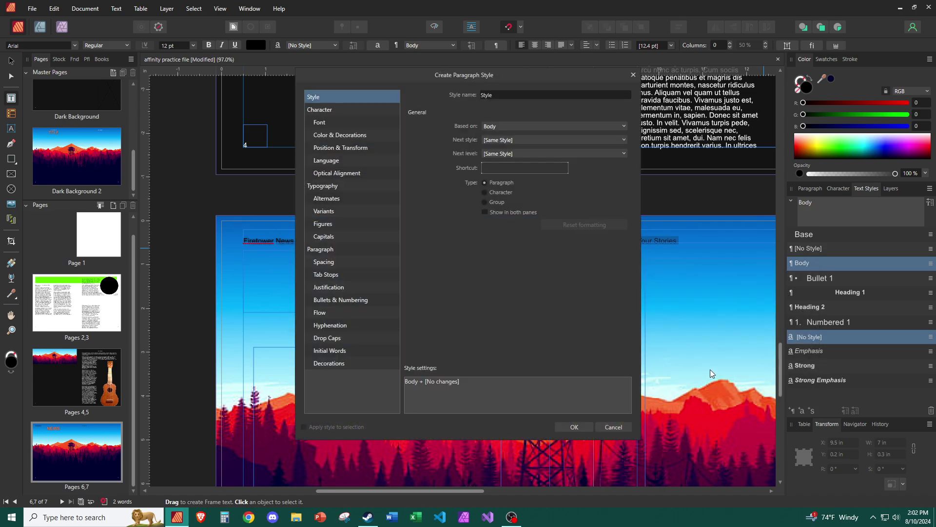
pyautogui.click(515, 96)
pyautogui.write('Page Header')
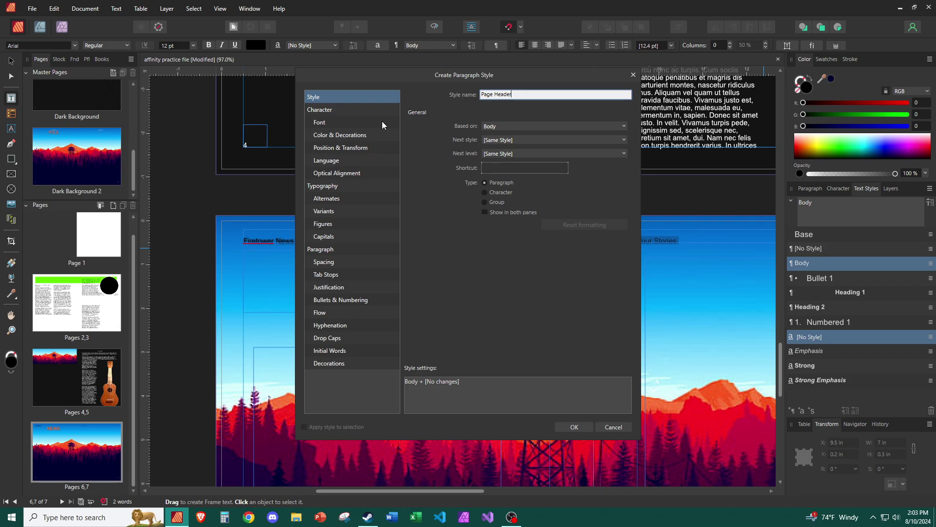
# Set the style's font to Arial Rounded MT Bold, Regular, size 14 pt
pyautogui.click(329, 122)
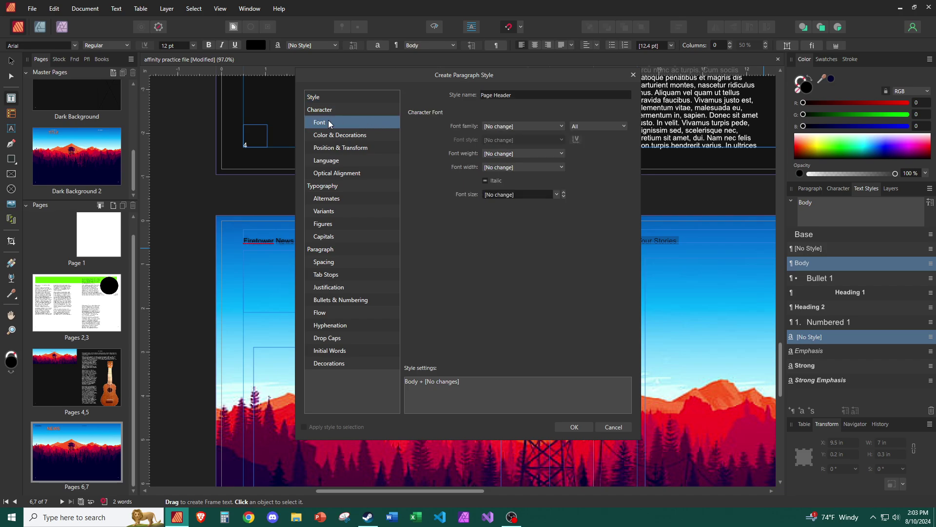
pyautogui.click(505, 127)
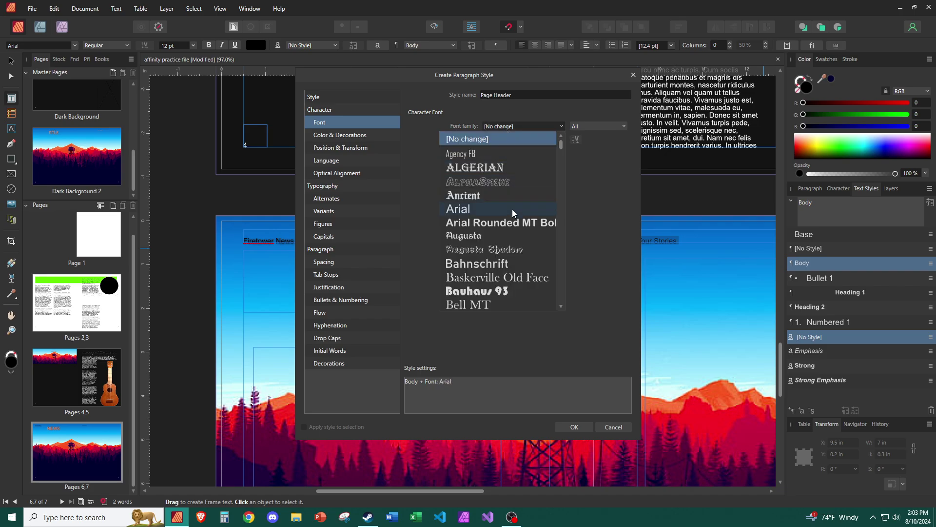
pyautogui.click(515, 221)
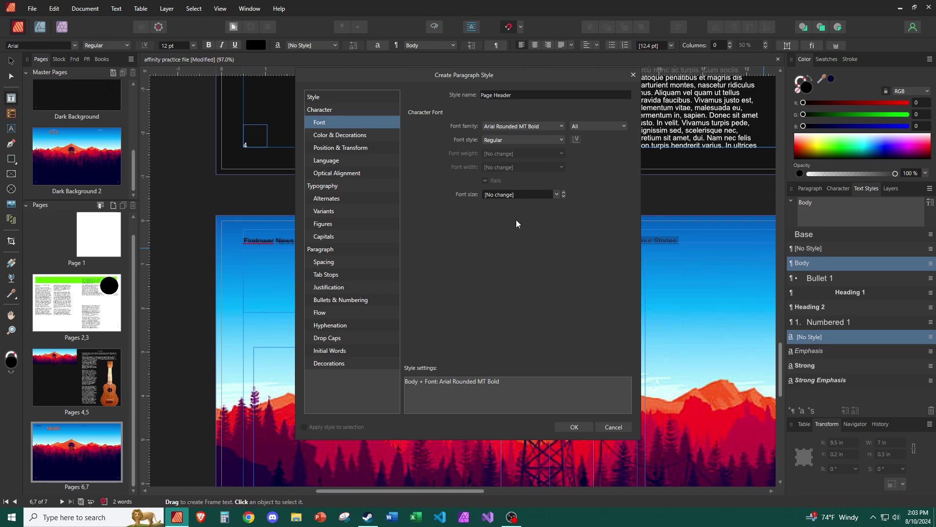
pyautogui.moveTo(450, 79); pyautogui.dragTo(327, 45)
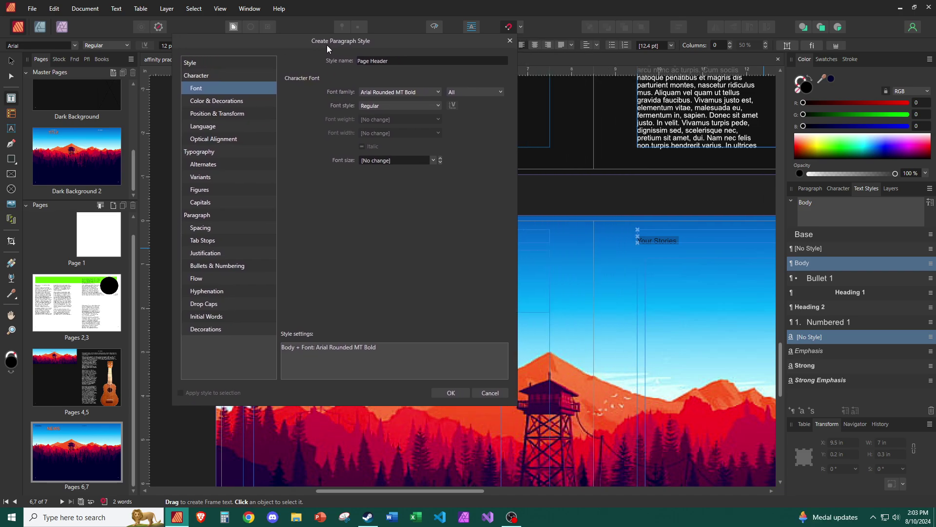
pyautogui.click(396, 107)
pyautogui.click(399, 132)
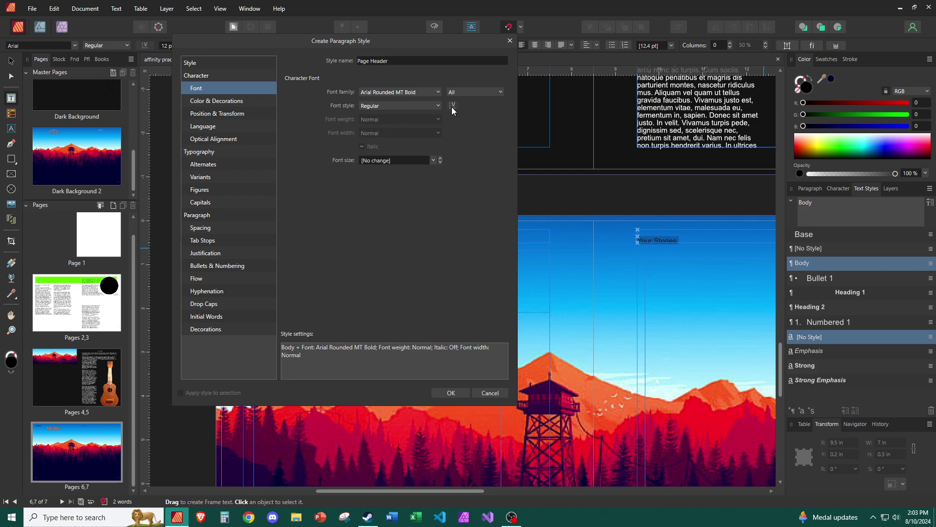
pyautogui.click(473, 92)
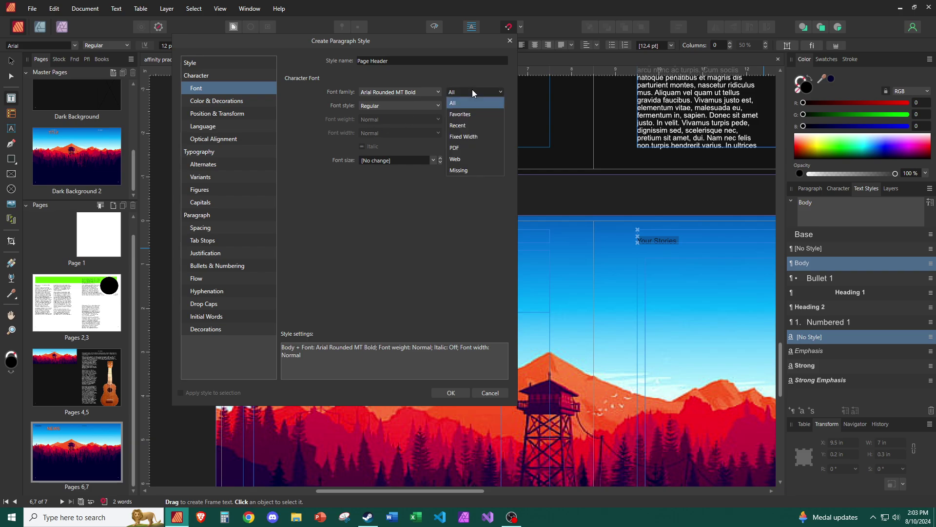
pyautogui.click(426, 198)
pyautogui.click(379, 161)
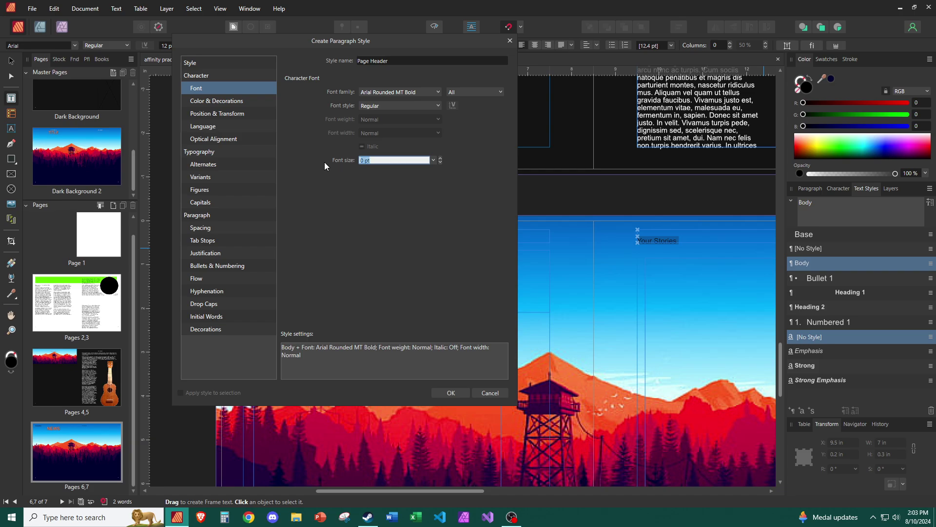
pyautogui.write('14')
# Give the Page Header style a white text fill and a single underline
pyautogui.click(229, 100)
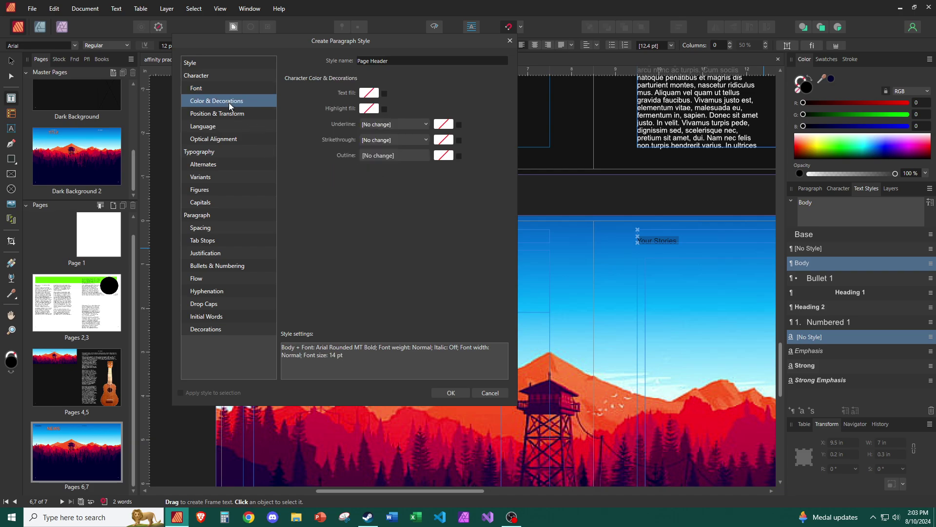
pyautogui.click(371, 99)
pyautogui.click(346, 174)
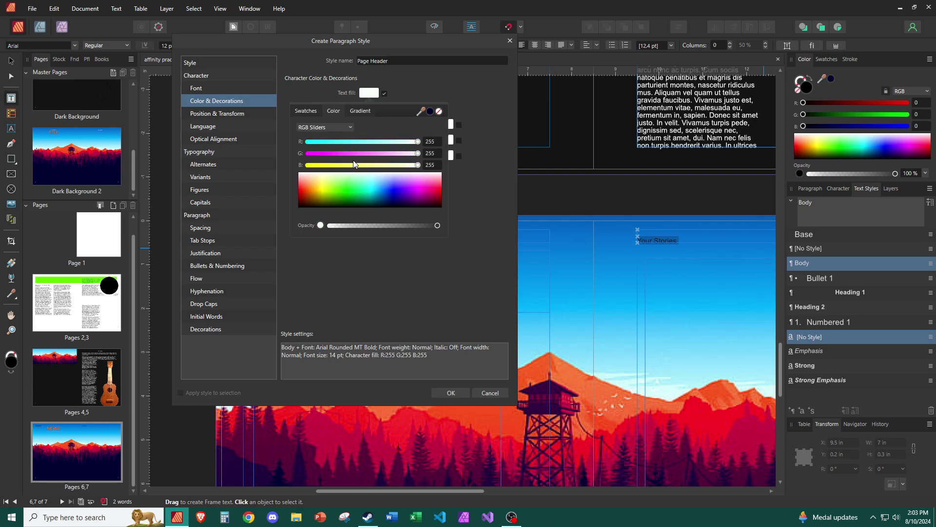
pyautogui.click(379, 253)
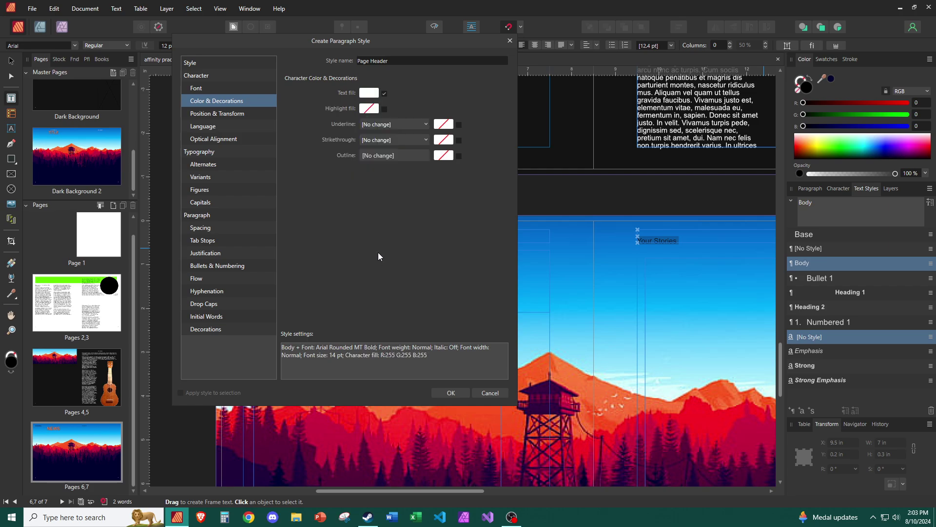
pyautogui.click(369, 126)
pyautogui.click(399, 162)
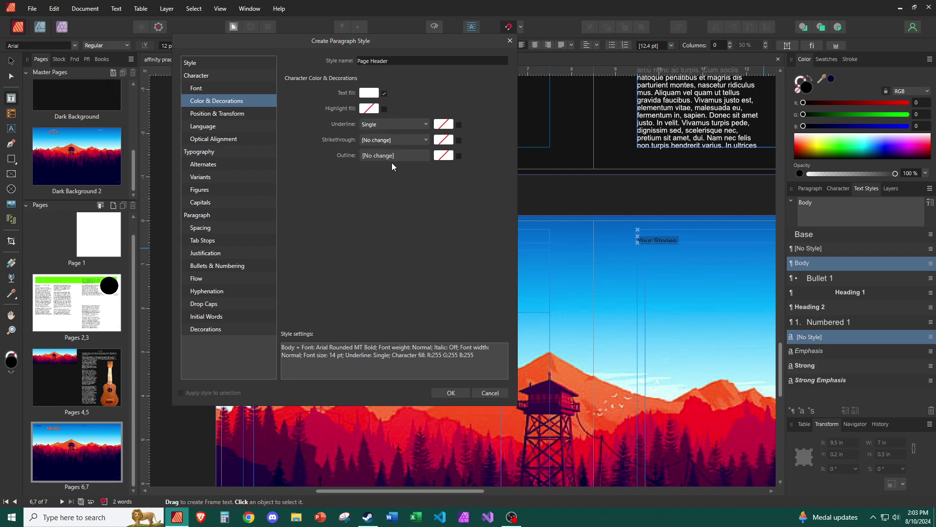
# Review the position, justification, initial words and alternates settings, then save the style
pyautogui.click(236, 113)
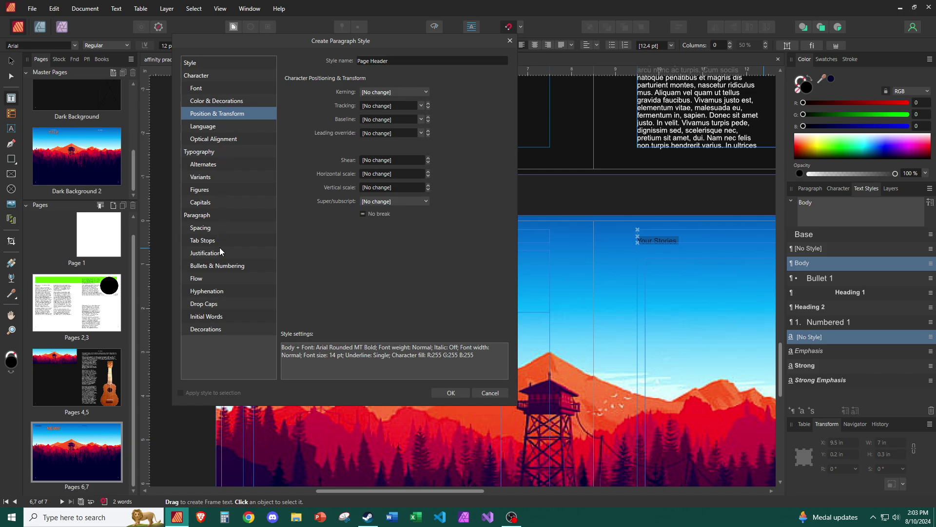
pyautogui.click(230, 253)
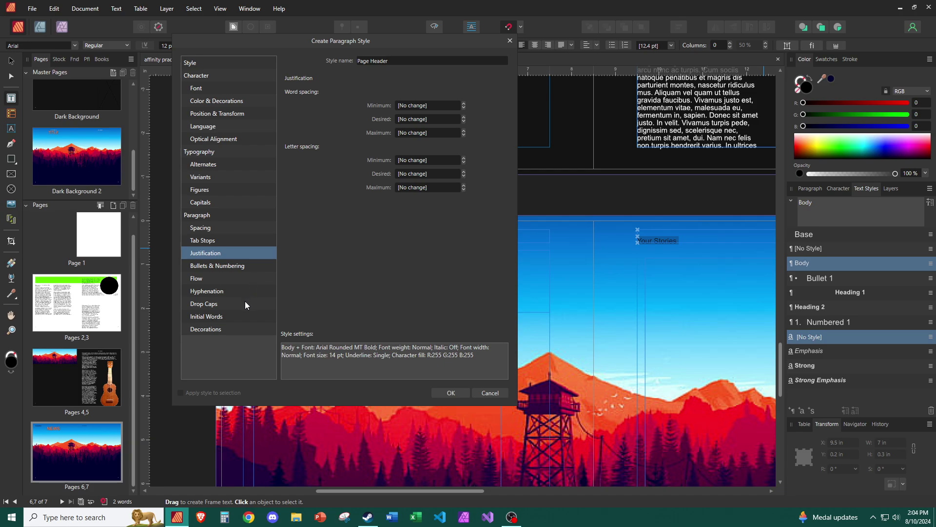
pyautogui.click(246, 320)
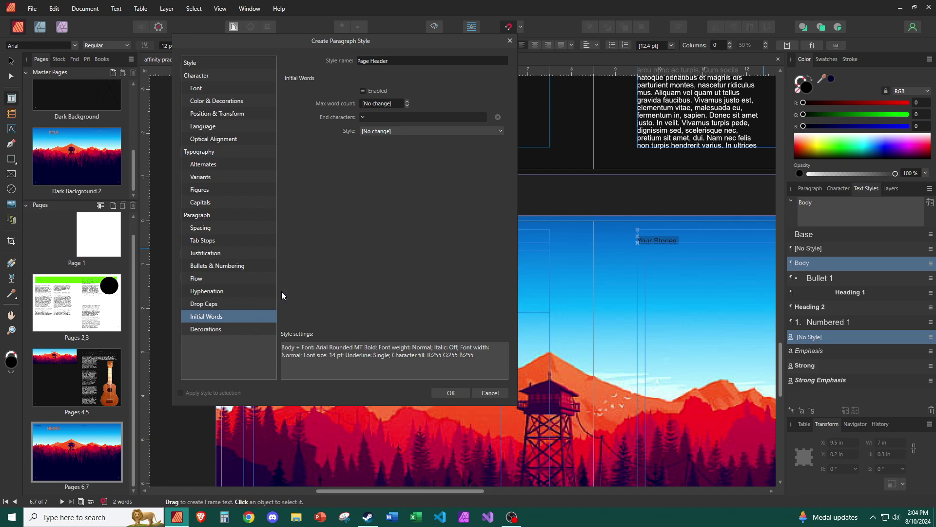
pyautogui.click(224, 153)
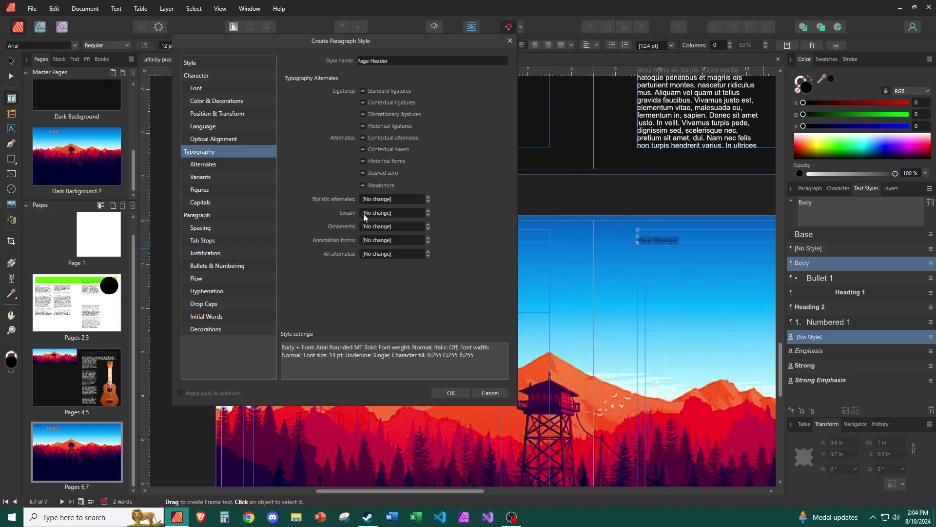
pyautogui.click(451, 392)
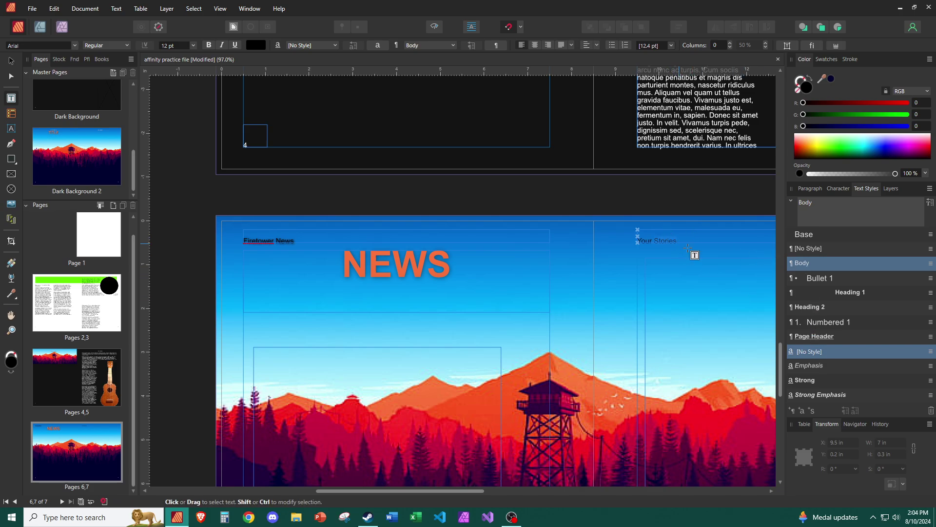
# Apply Page Header to the Your Stories header and centre-align it
pyautogui.click(829, 340)
pyautogui.hscroll(3, 682, 292)
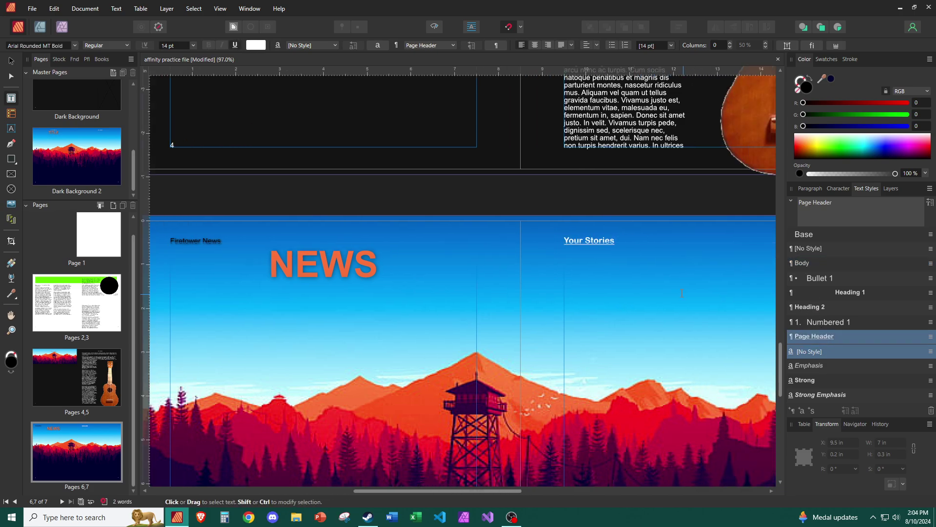
pyautogui.click(535, 45)
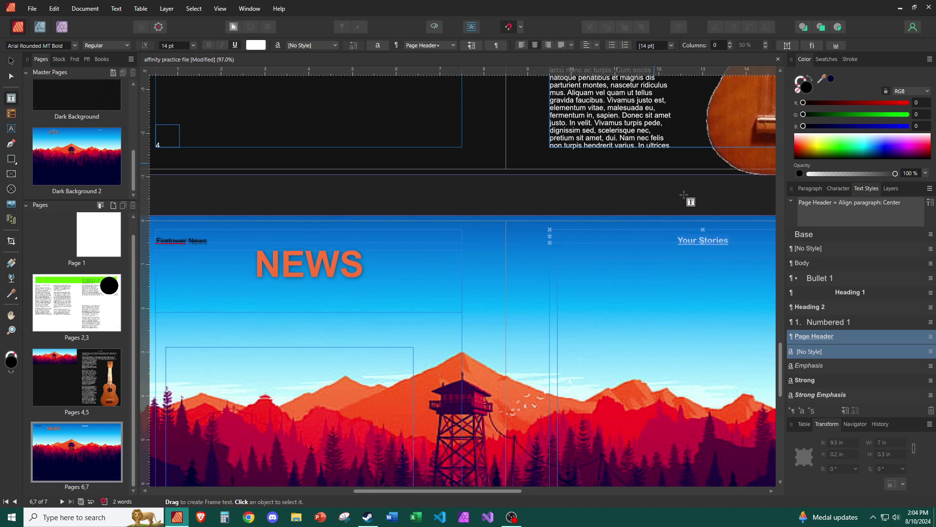
pyautogui.hscroll(4, 686, 215)
pyautogui.click(823, 337)
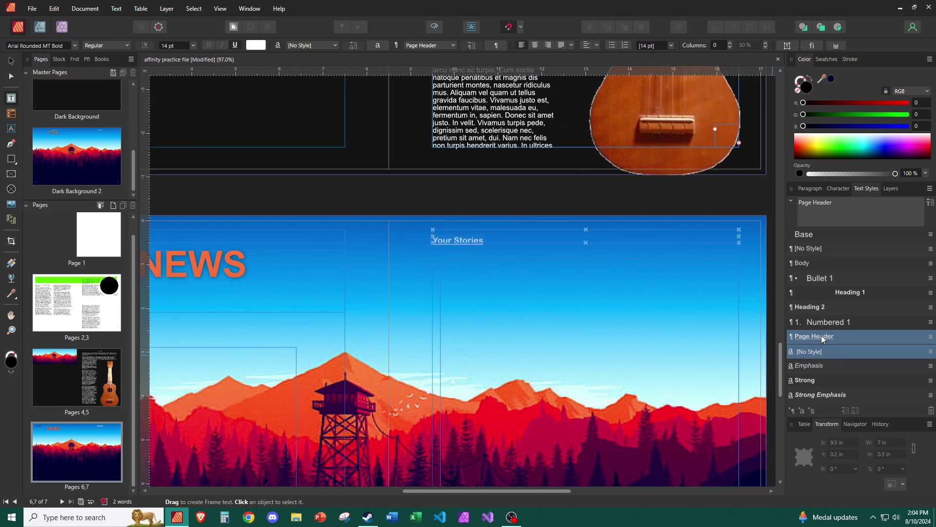
pyautogui.click(536, 45)
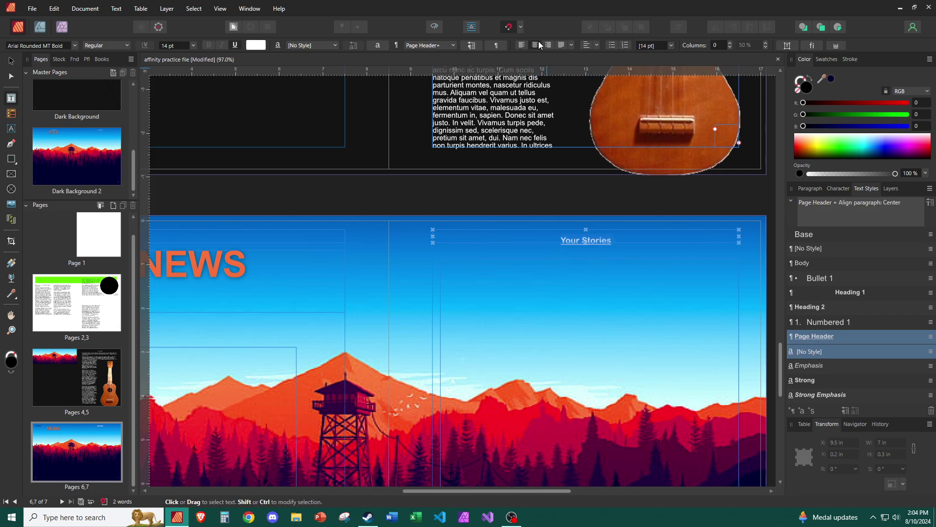
# Update the Page Header style to include centre alignment
pyautogui.rightClick(829, 338)
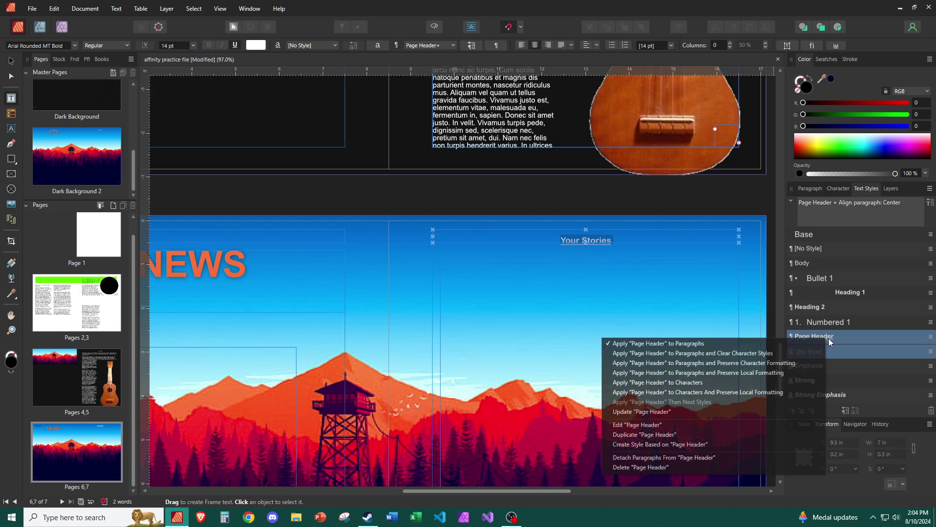
pyautogui.click(682, 411)
pyautogui.hscroll(1, 446, 243)
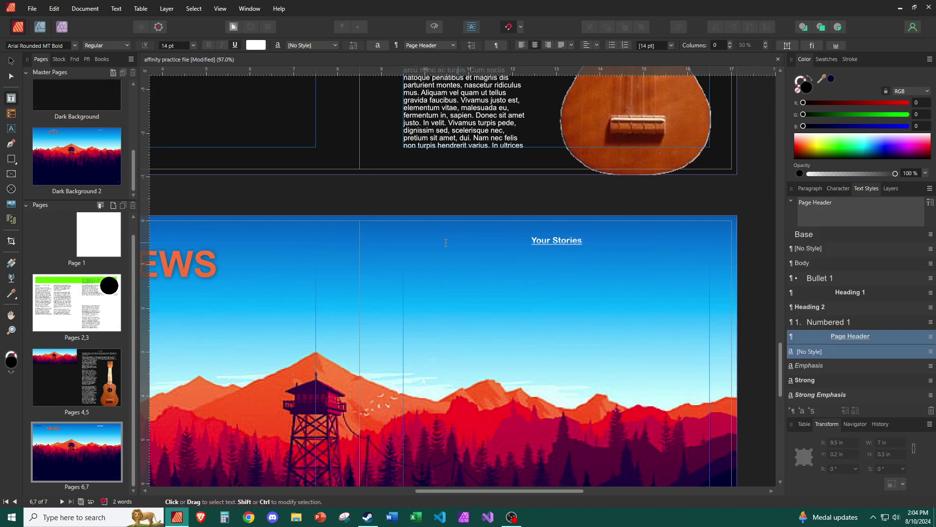
pyautogui.hscroll(-1, 446, 242)
pyautogui.scroll(-2, 549, 277)
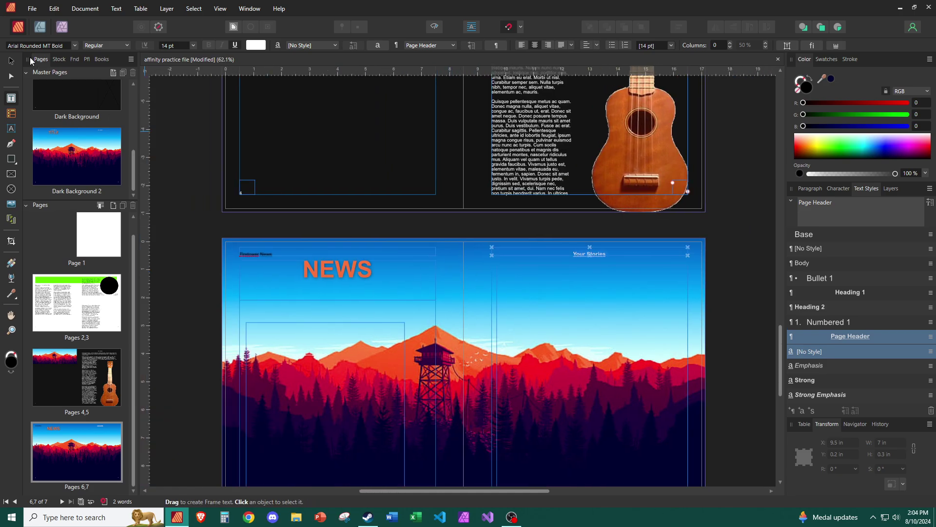
# Apply the Page Header text style to the Firetower News header
pyautogui.click(11, 60)
pyautogui.scroll(2, 299, 325)
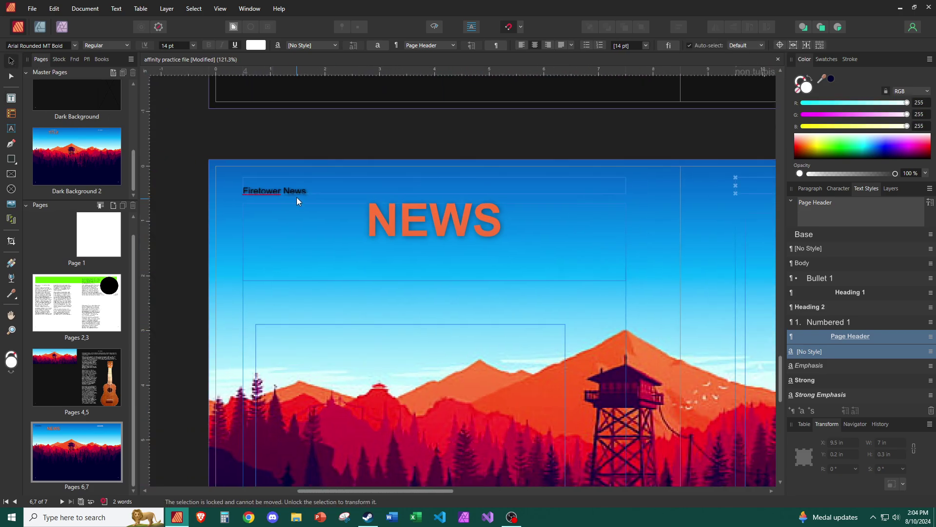
pyautogui.click(297, 197)
pyautogui.doubleClick(293, 190)
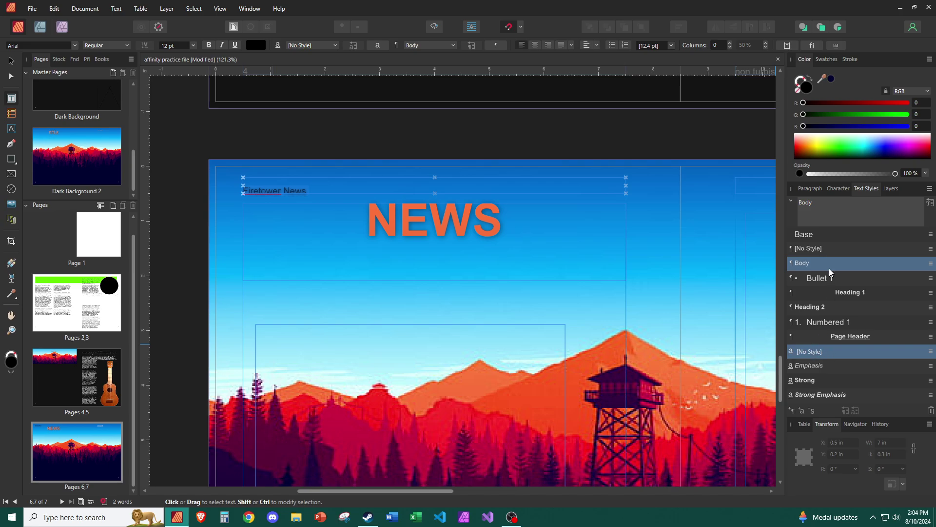
pyautogui.click(861, 340)
pyautogui.click(549, 157)
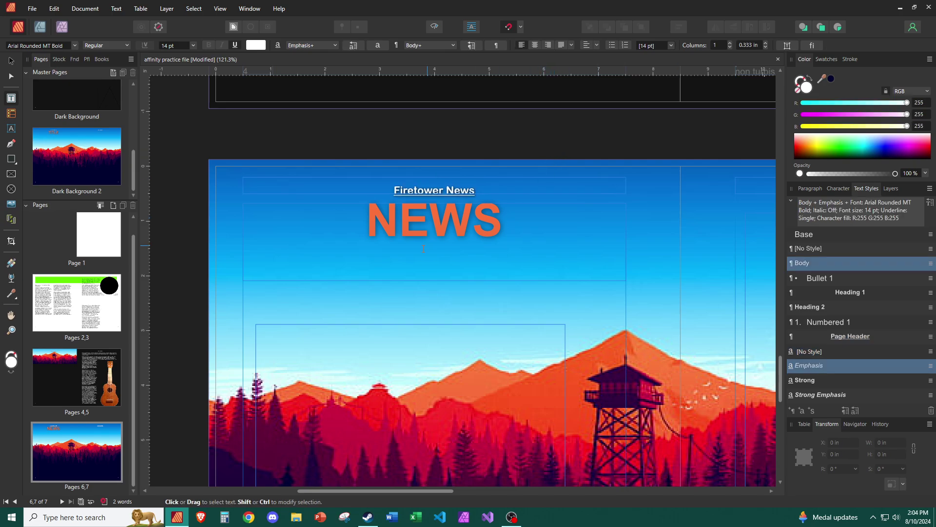
# Switch to Preview mode and scroll across the spread to compare both headers
pyautogui.click(434, 27)
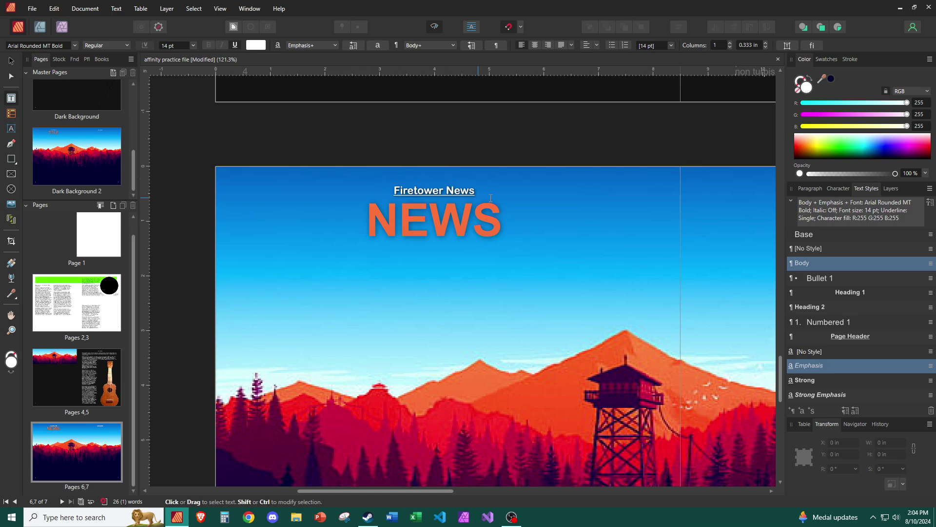
pyautogui.hscroll(3, 574, 324)
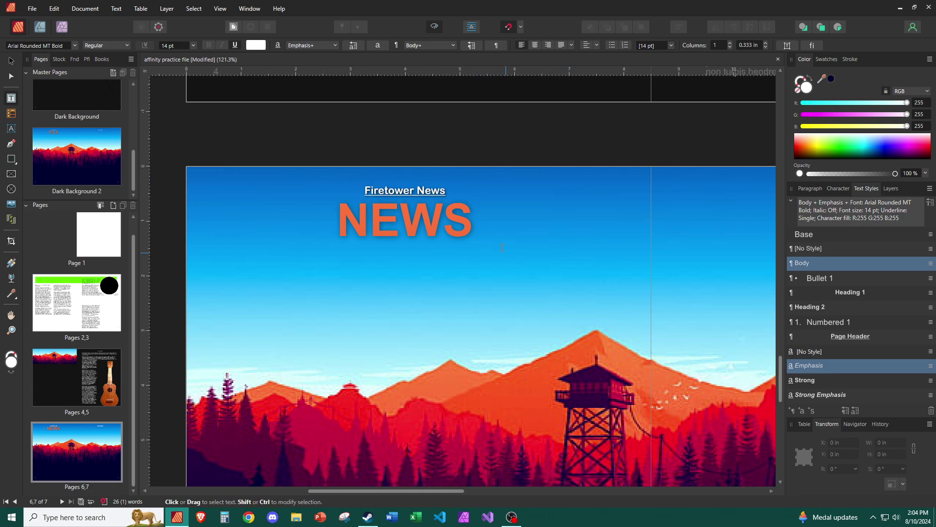
pyautogui.hscroll(10, 413, 209)
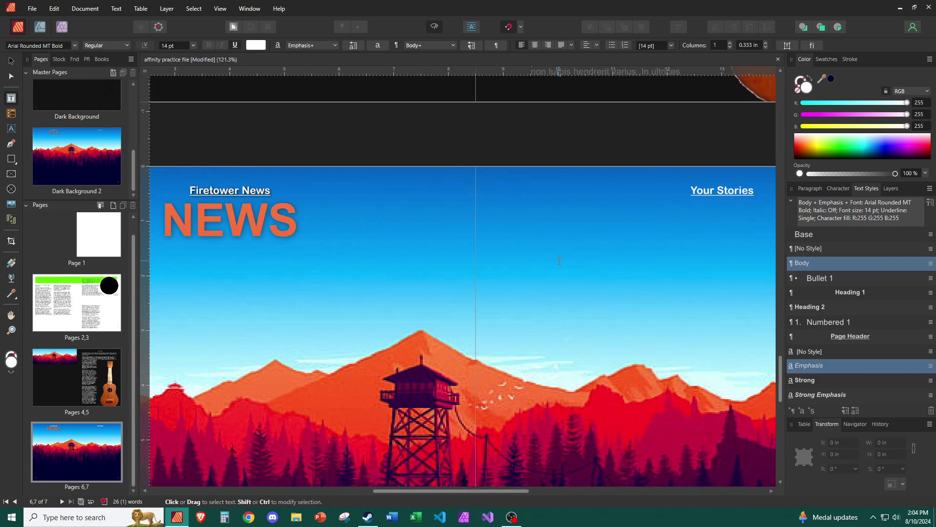
pyautogui.hscroll(-5, 412, 209)
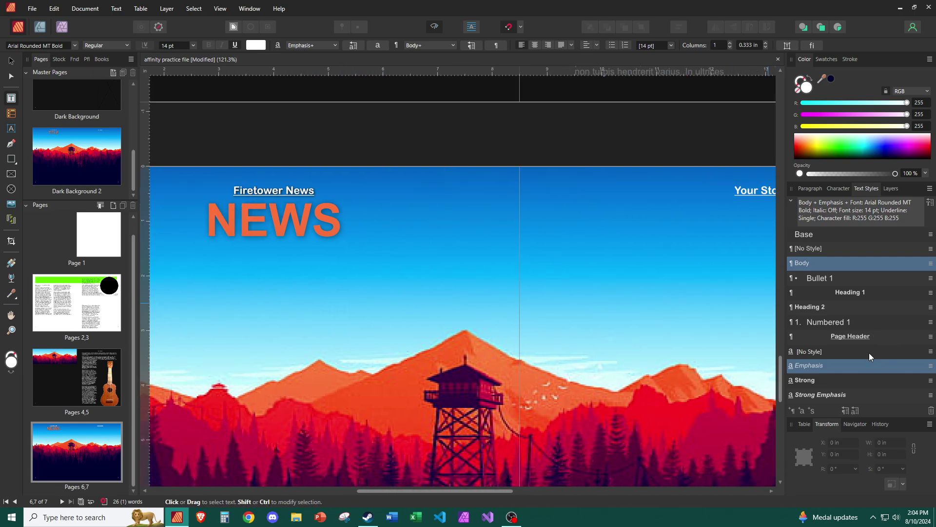
pyautogui.hscroll(4, 520, 260)
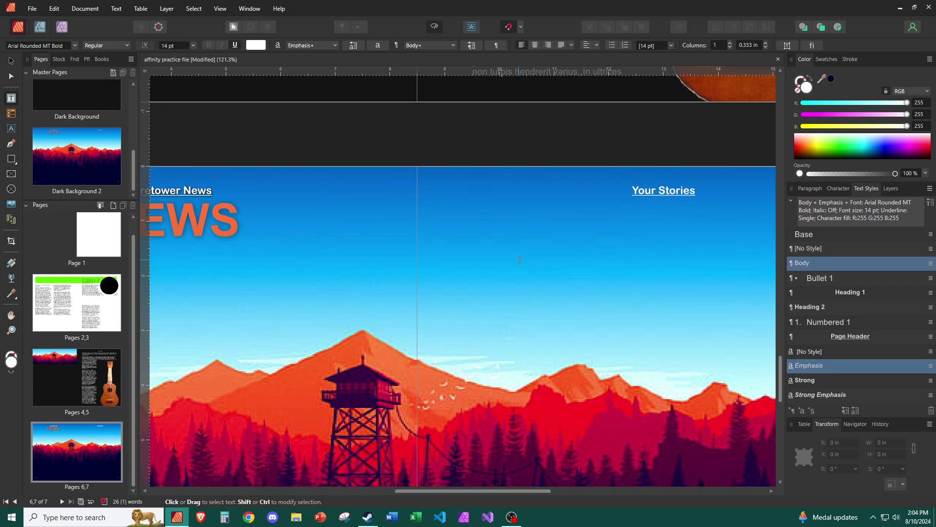
pyautogui.hscroll(4, 520, 260)
pyautogui.hscroll(-2, 489, 252)
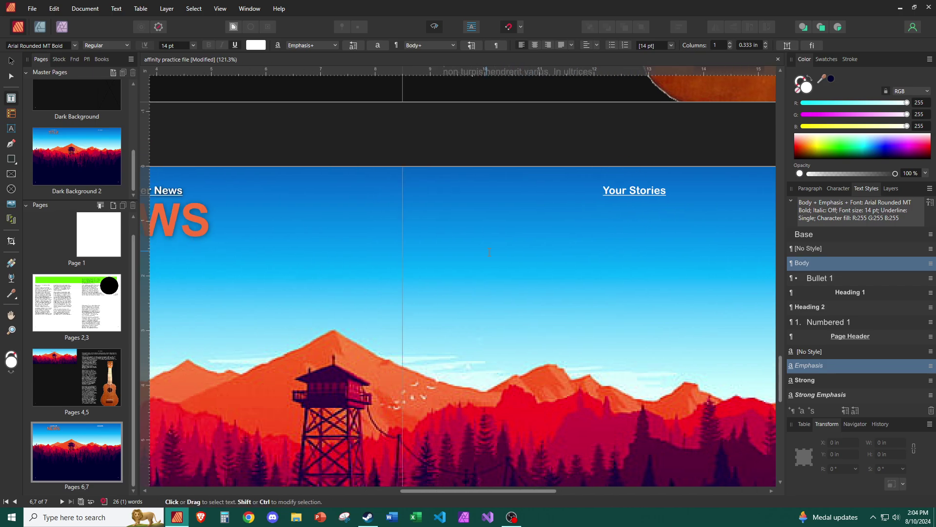
pyautogui.hscroll(-8, 489, 252)
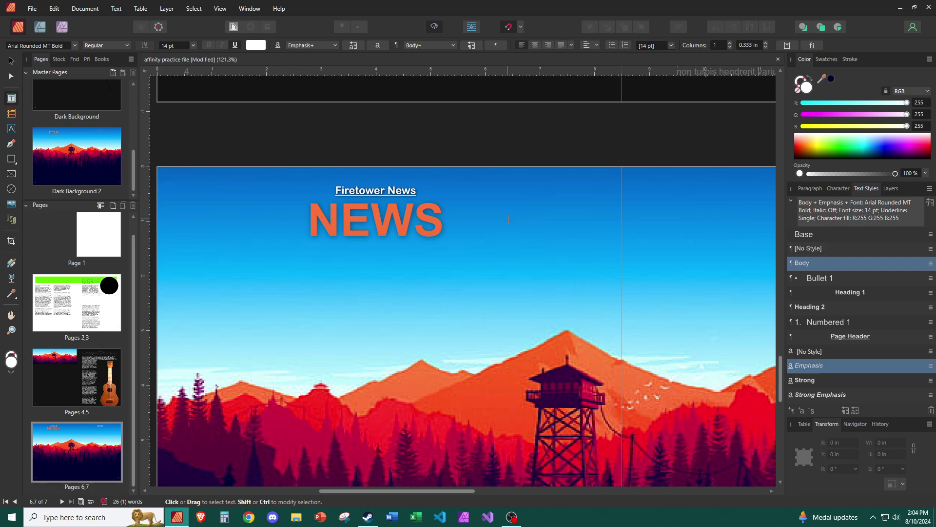
# Glance at the spread's layers, return to Text Styles, and scroll down the preview
pyautogui.click(891, 188)
pyautogui.click(866, 188)
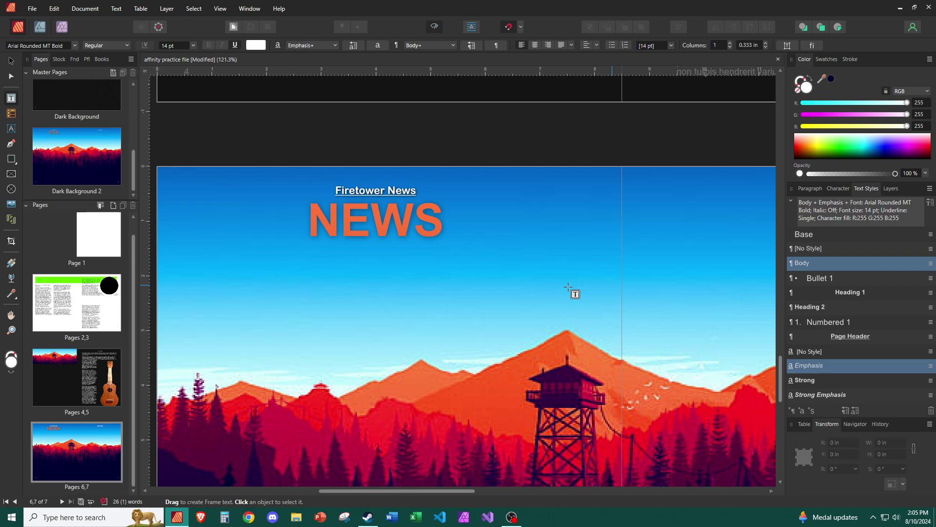
pyautogui.hscroll(1, 566, 287)
pyautogui.hscroll(1, 565, 287)
pyautogui.scroll(-2, 566, 288)
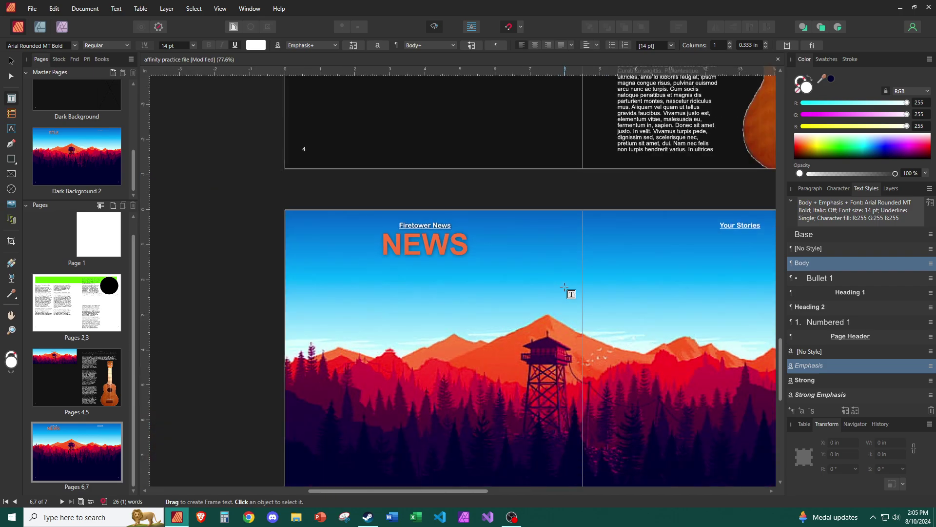
pyautogui.hscroll(1, 565, 287)
pyautogui.scroll(-1, 564, 287)
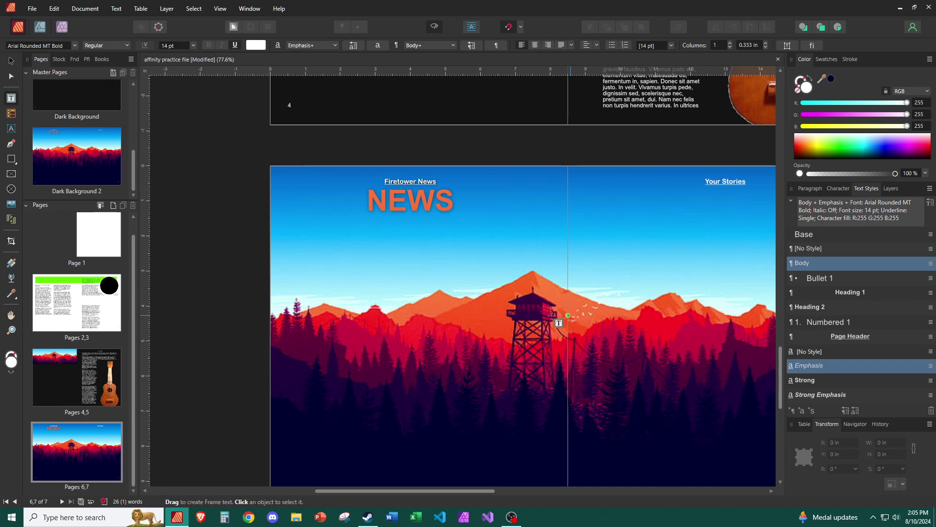
pyautogui.scroll(-1, 534, 311)
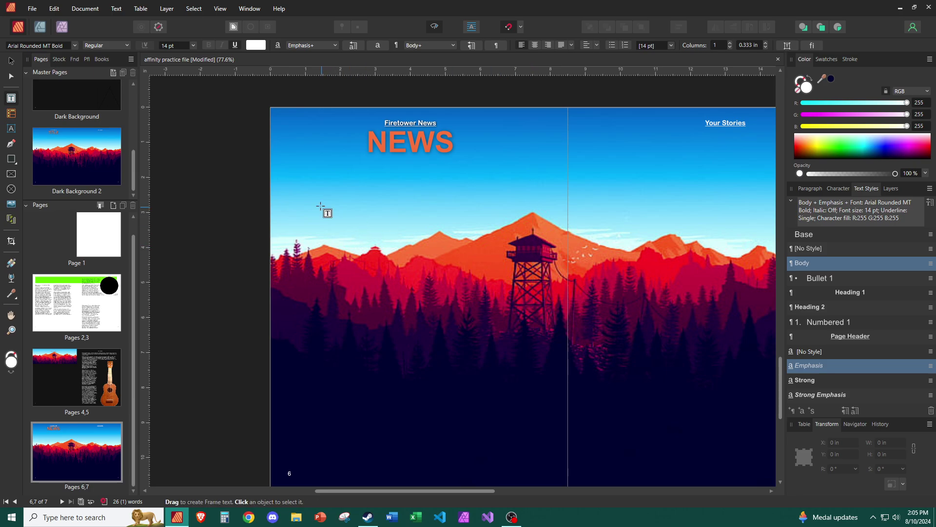
# Fit the Pages 6,7 spread in view and draw a new text frame on the left page
pyautogui.click(323, 220)
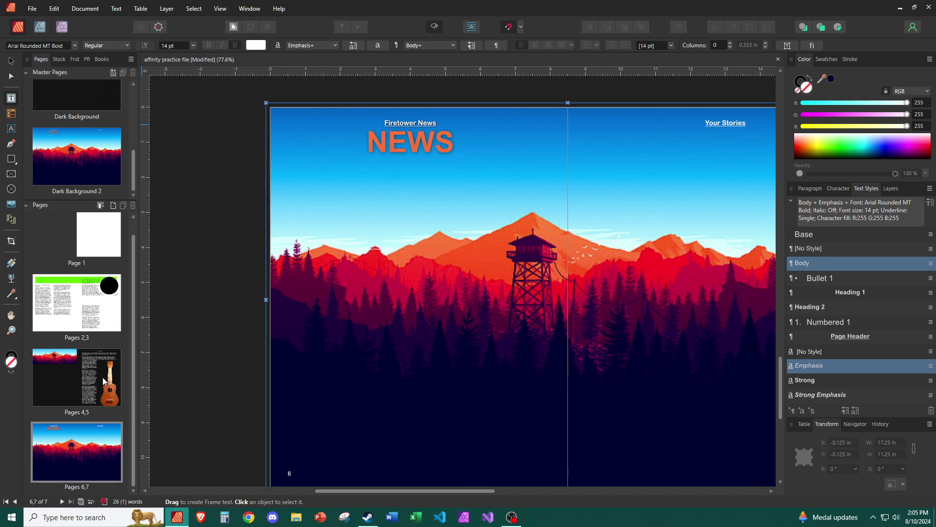
pyautogui.doubleClick(90, 451)
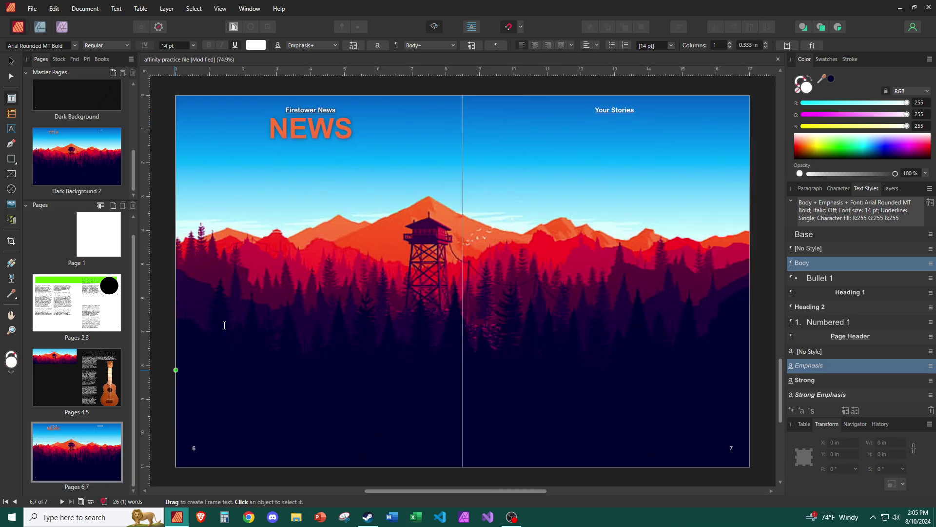
pyautogui.moveTo(200, 417); pyautogui.dragTo(391, 193)
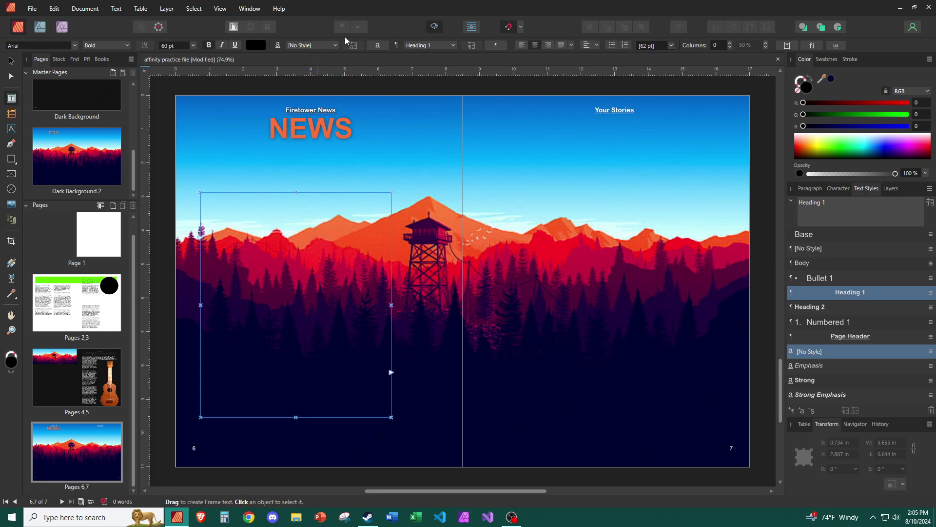
# Set the frame's paragraph style to Body, type 'ggggggggg' as a test, then delete it
pyautogui.click(440, 46)
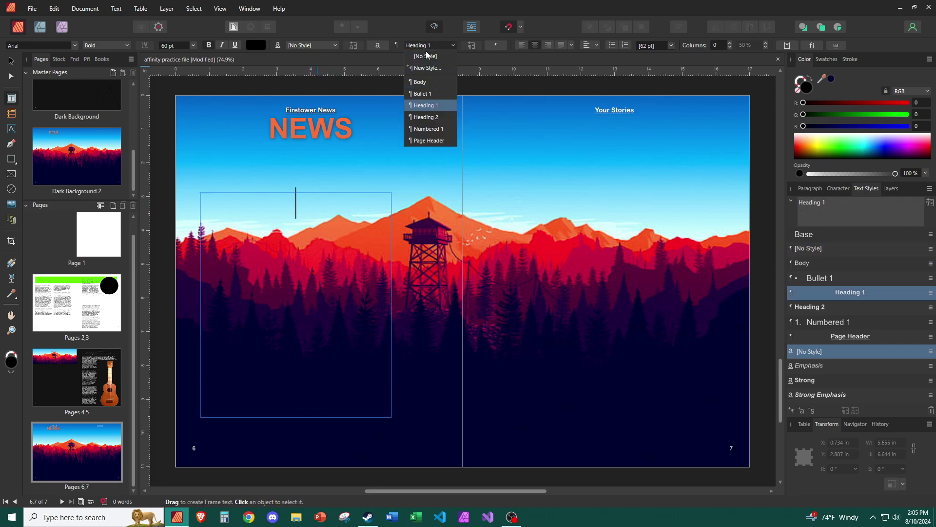
pyautogui.click(440, 88)
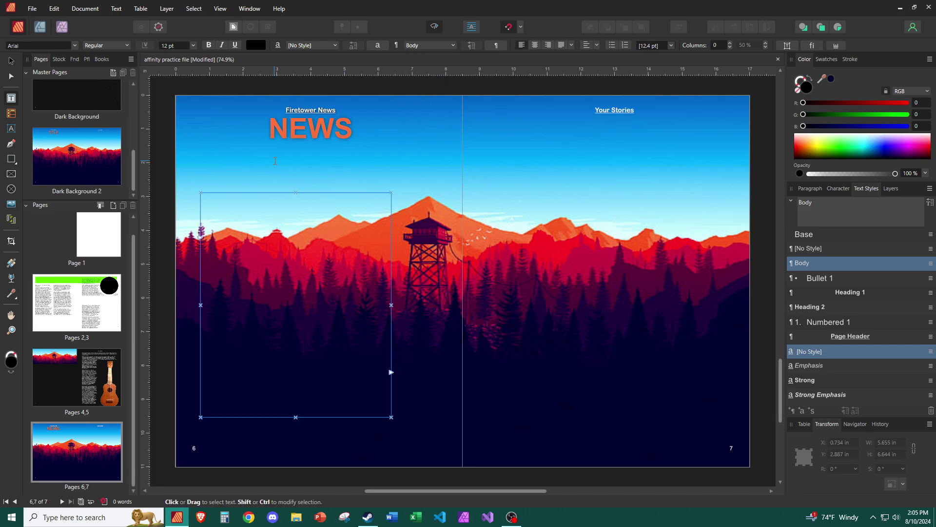
pyautogui.write('ggggggggg')
pyautogui.hotkey('ctrl', 'a')
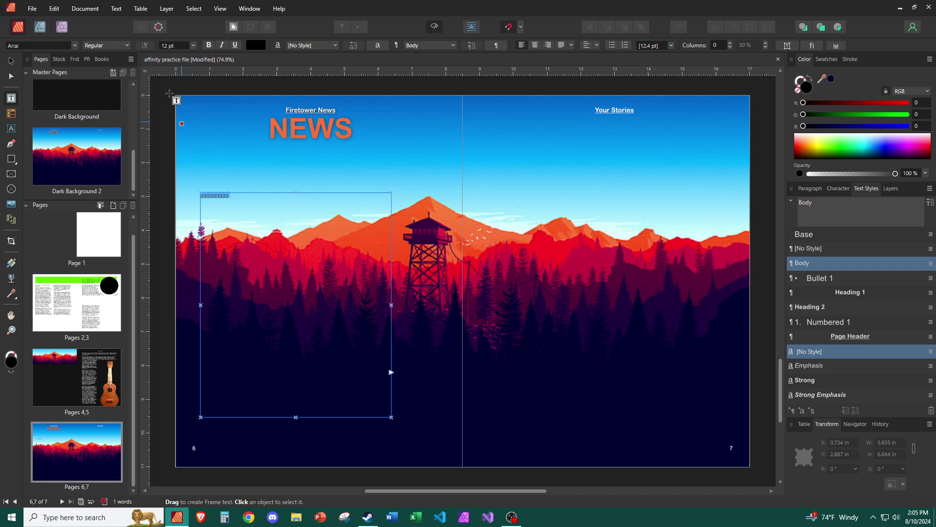
pyautogui.press('BackSpace')
pyautogui.rightClick(823, 264)
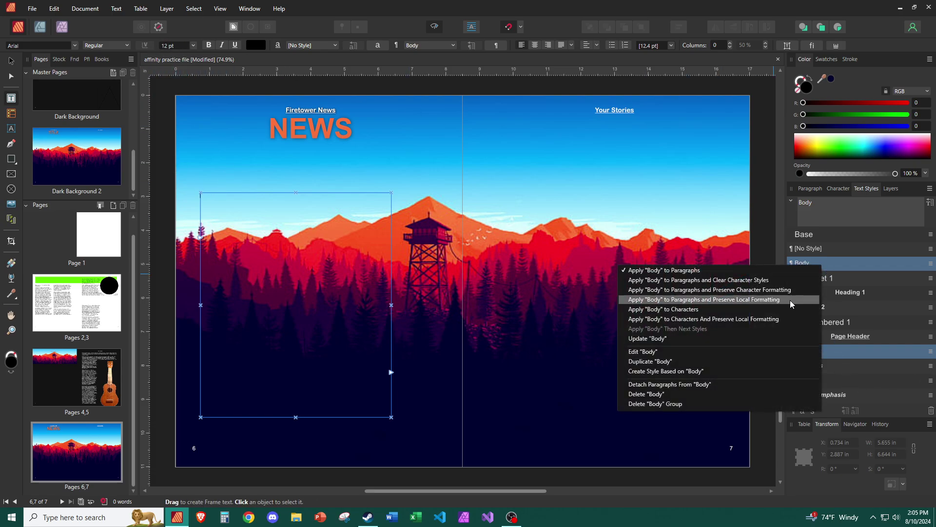
pyautogui.click(706, 353)
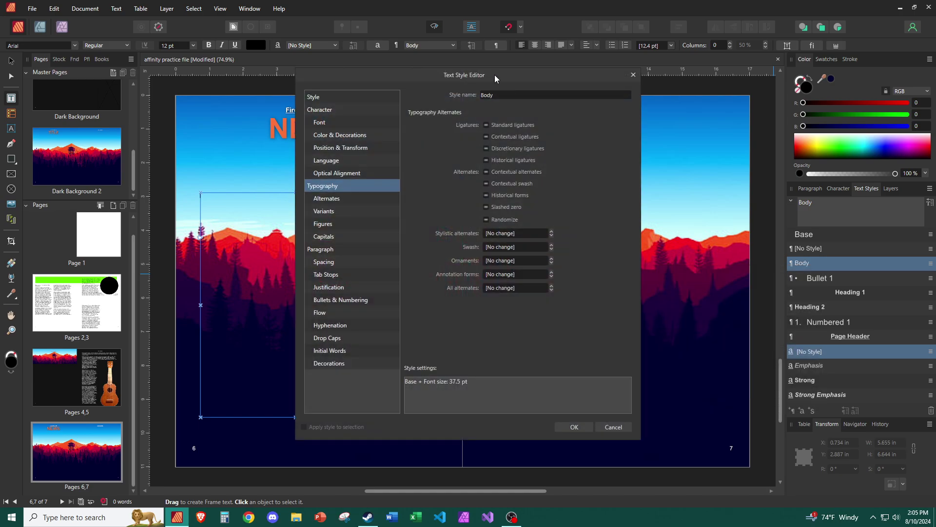
pyautogui.moveTo(494, 74); pyautogui.dragTo(596, 82)
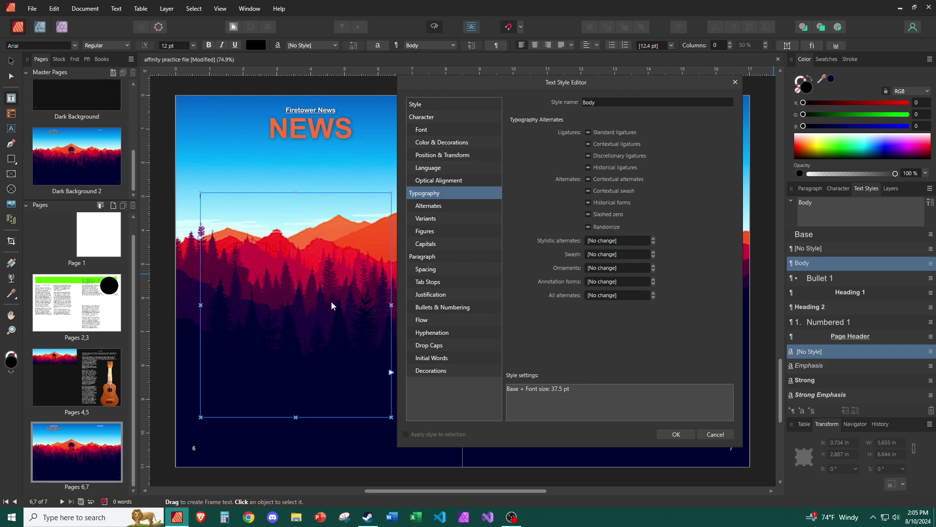
pyautogui.click(723, 435)
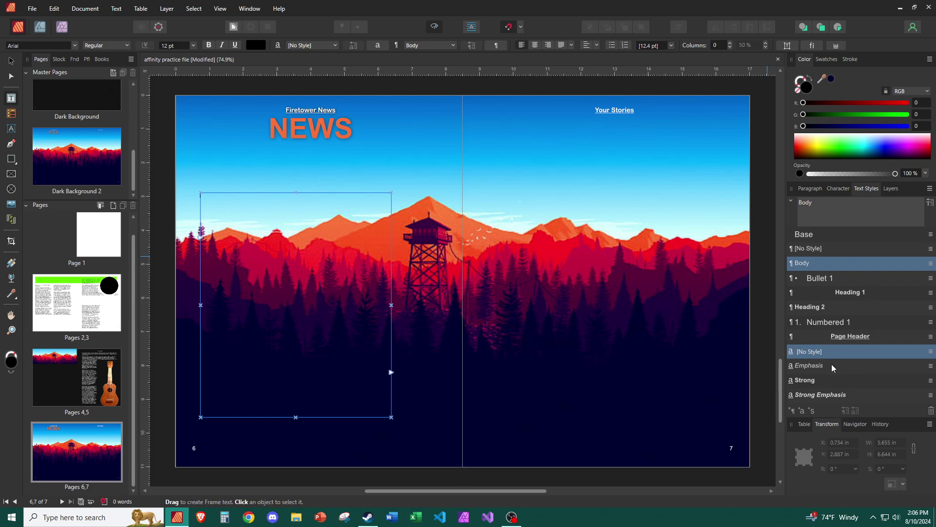
pyautogui.click(828, 61)
pyautogui.click(835, 116)
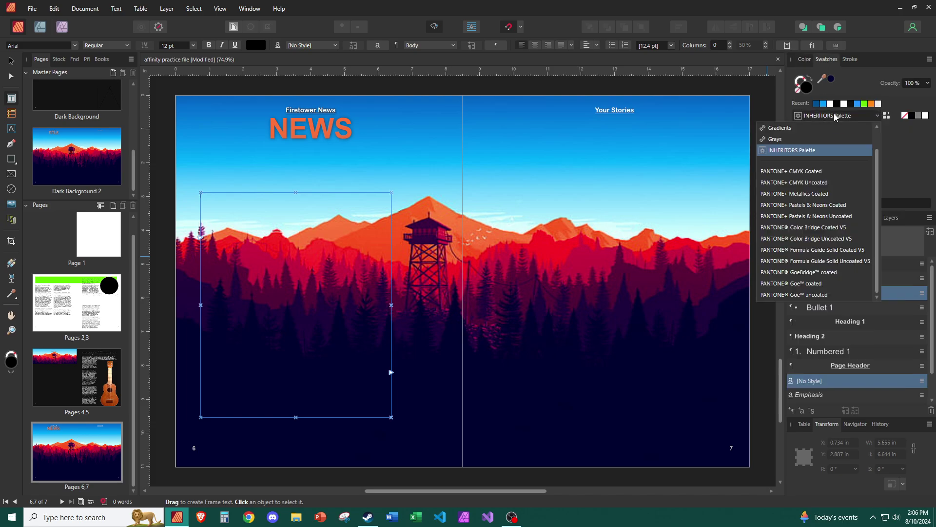
pyautogui.click(835, 116)
pyautogui.click(805, 59)
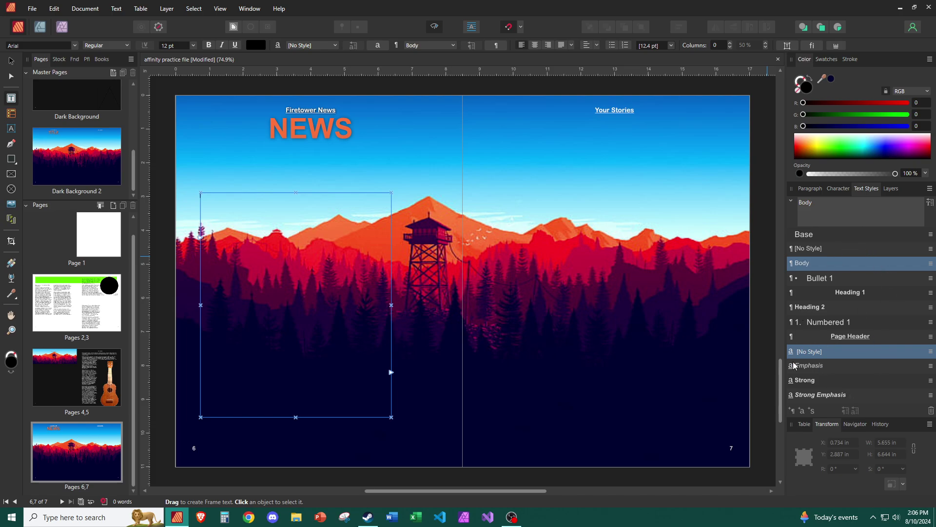
pyautogui.scroll(3, 53, 166)
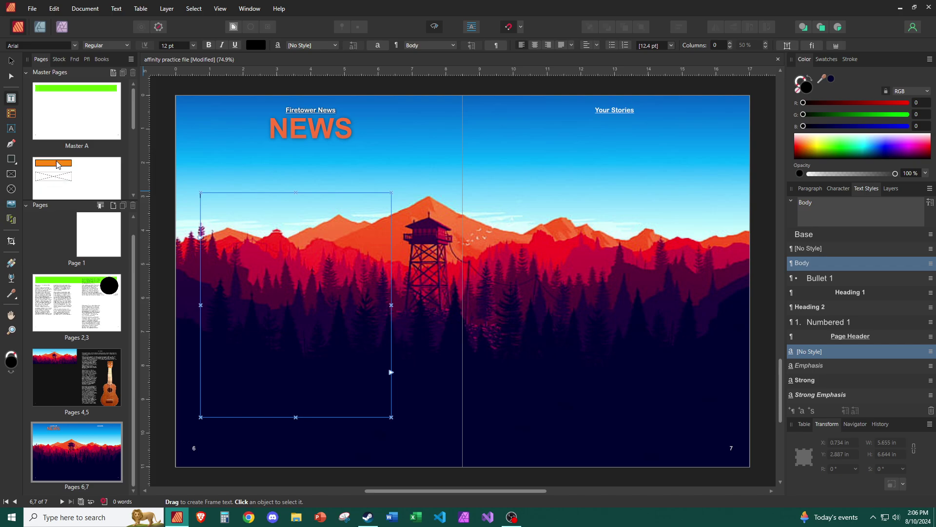
pyautogui.scroll(-3, 56, 161)
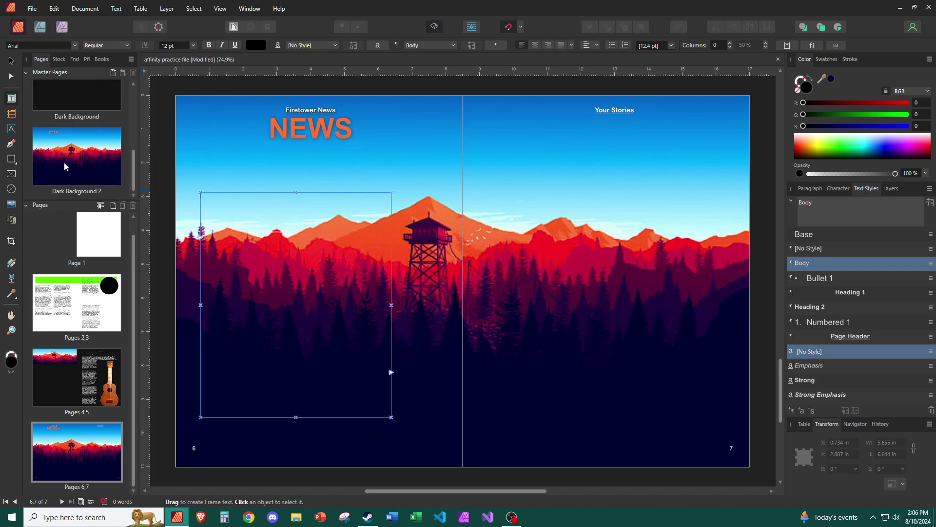